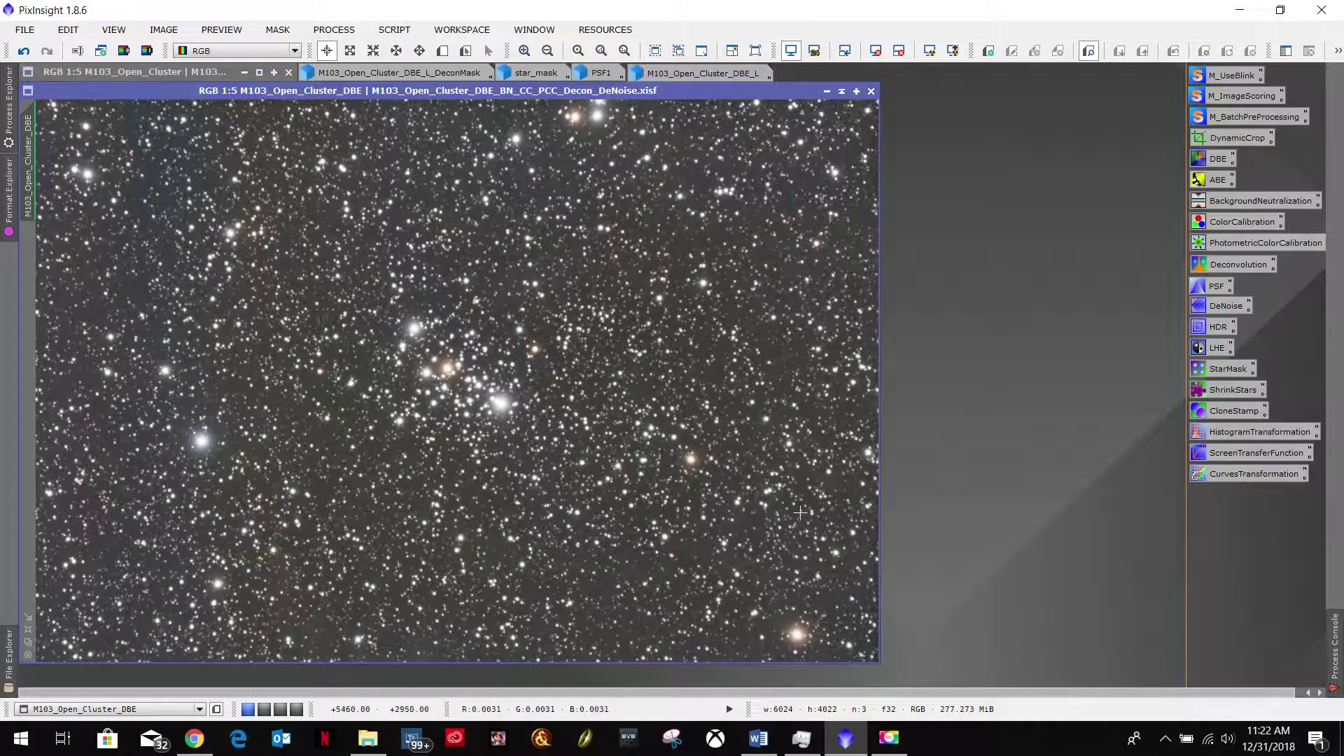
Switch to Word, review the Linear Tranformation section's first instruction about the STF stretch, and return to PixInsight
left_click(757, 738)
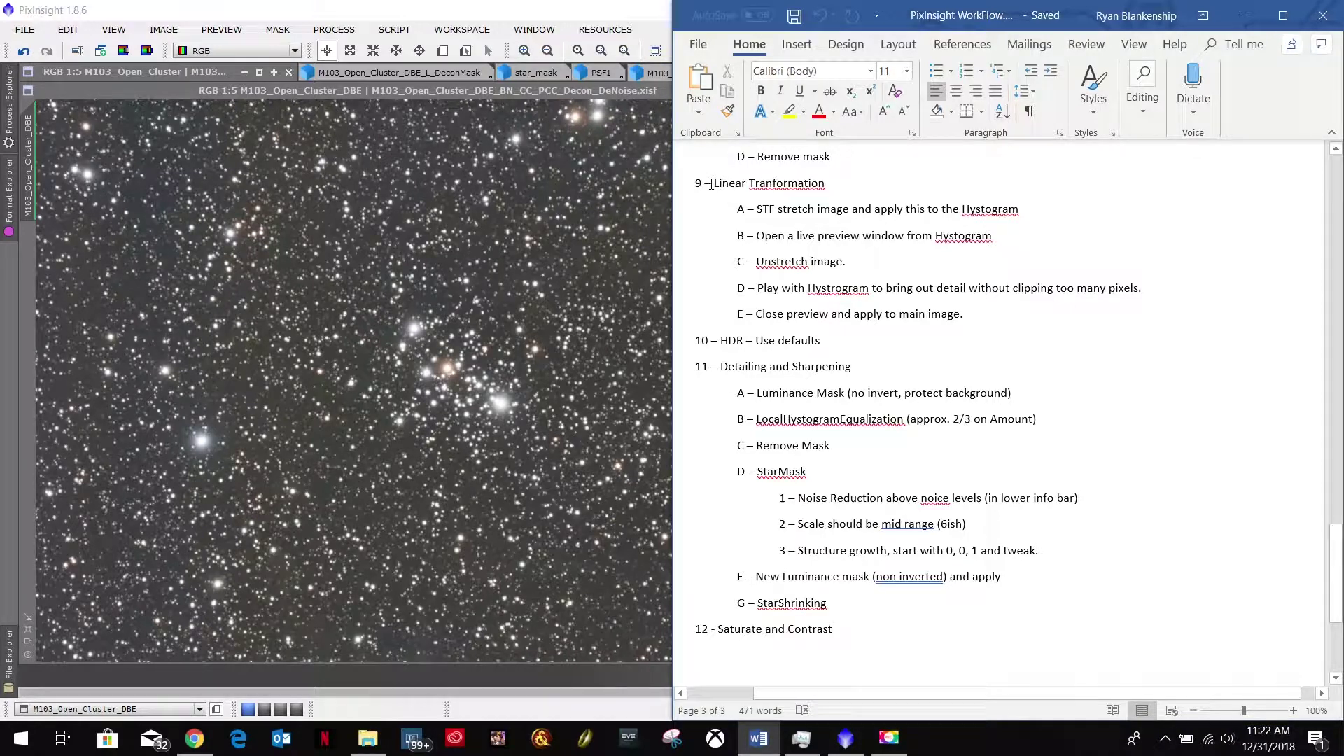
left_click_drag(706, 184, 825, 185)
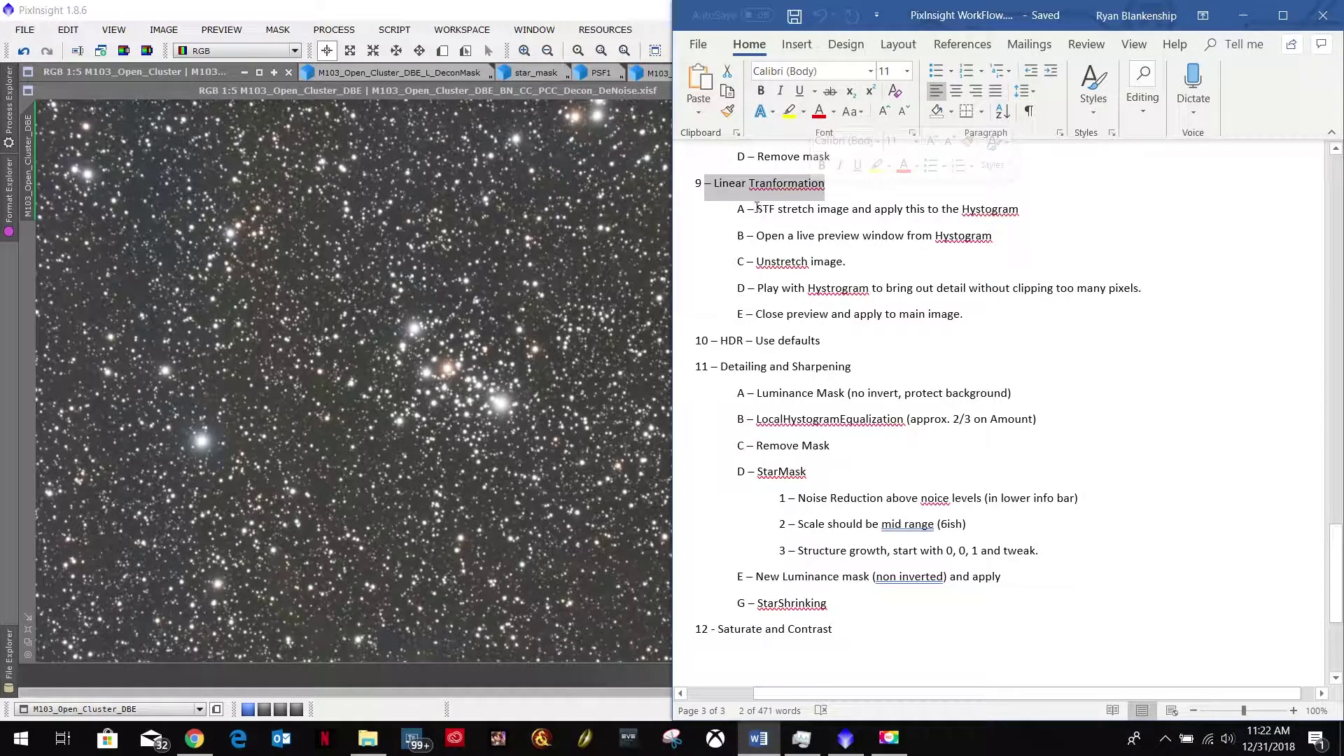
left_click_drag(757, 208, 927, 207)
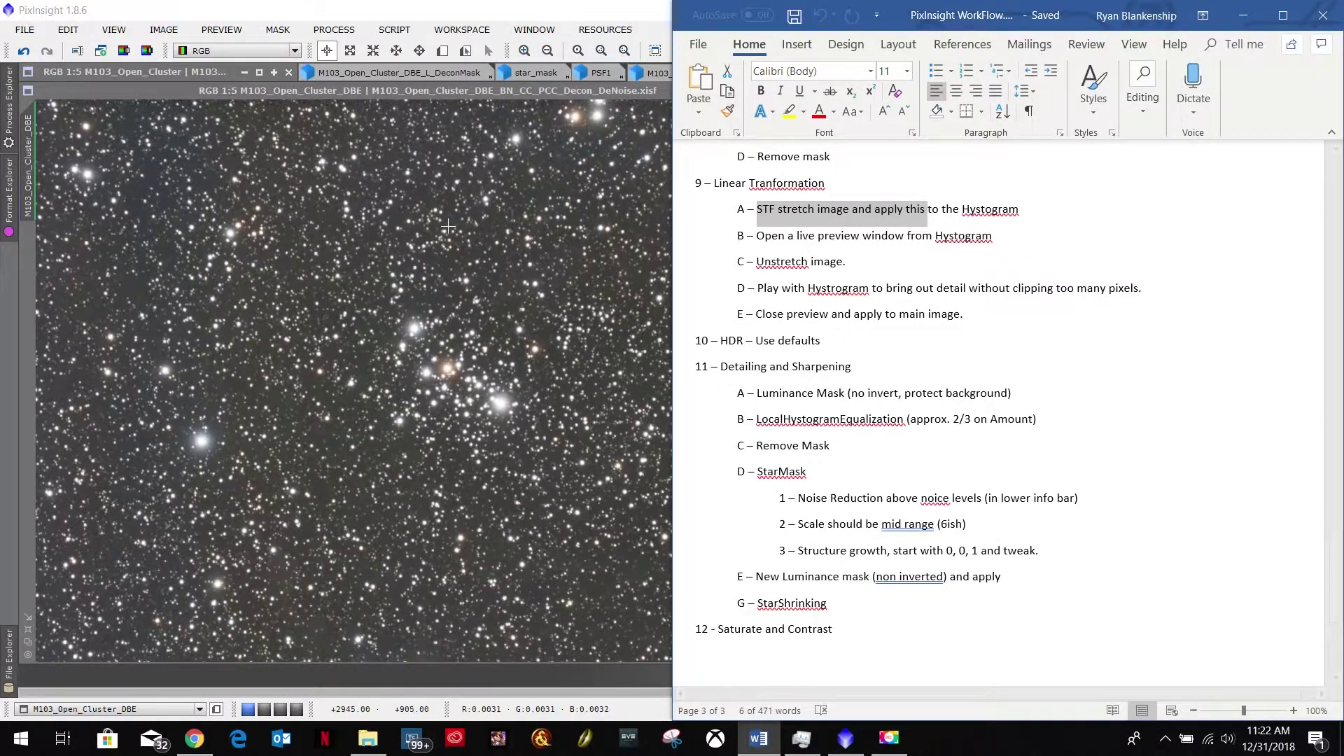
left_click(630, 177)
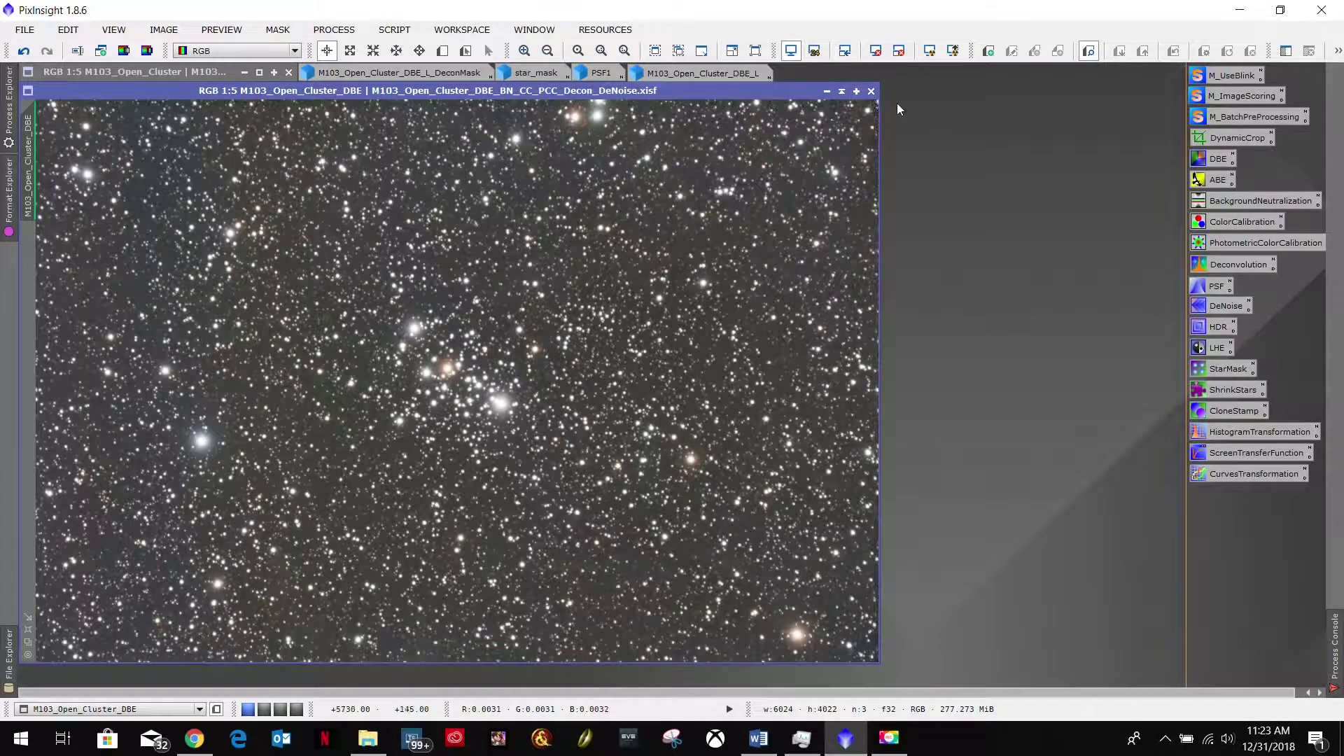
Reset the screen stretch of the M103_Open_Cluster_DBE image and open the ScreenTransferFunction and HistogramTransformation processes
left_click(875, 52)
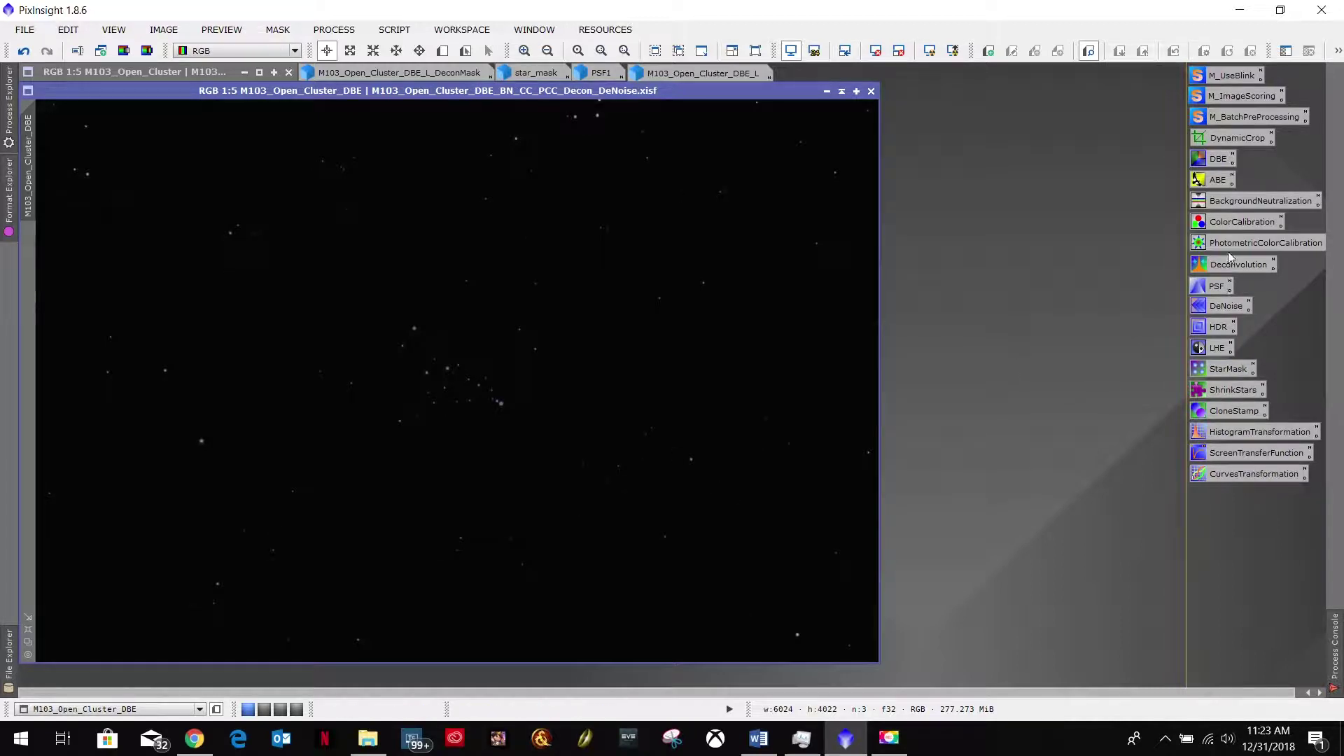
double_click(1231, 452)
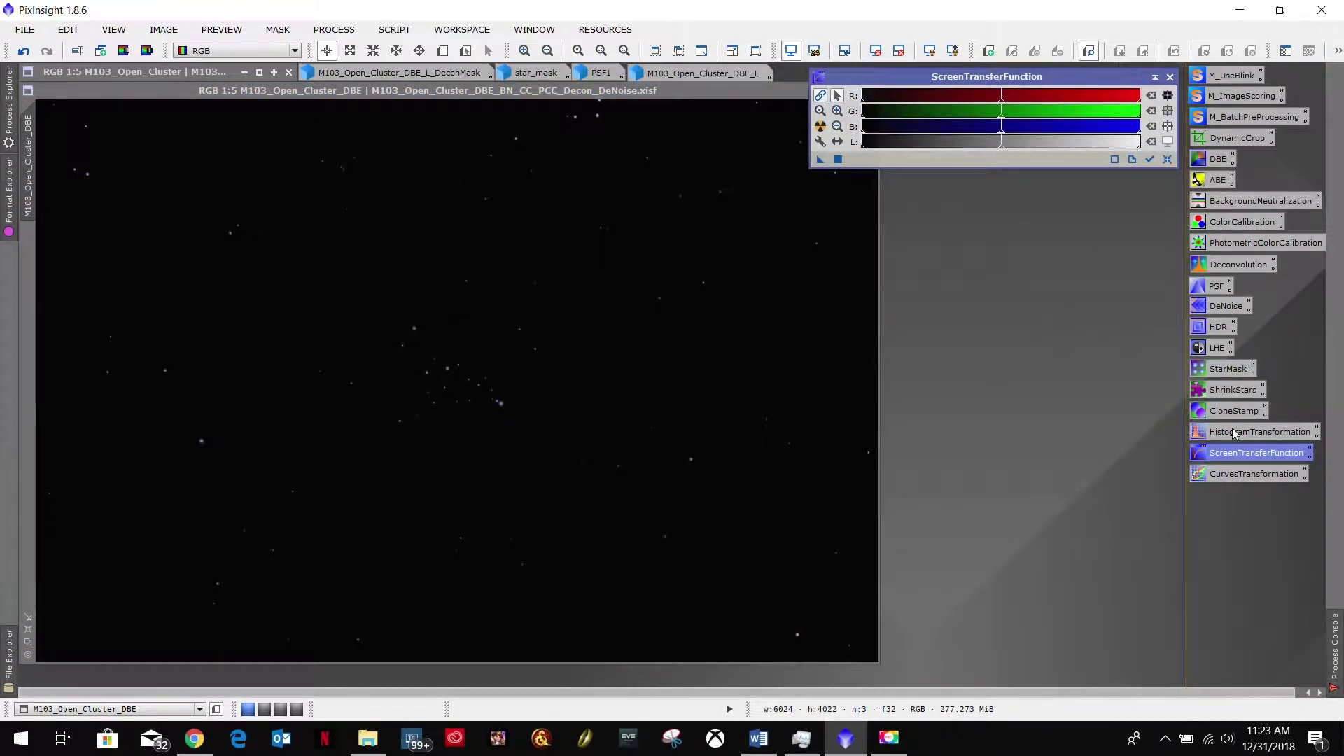
double_click(1234, 431)
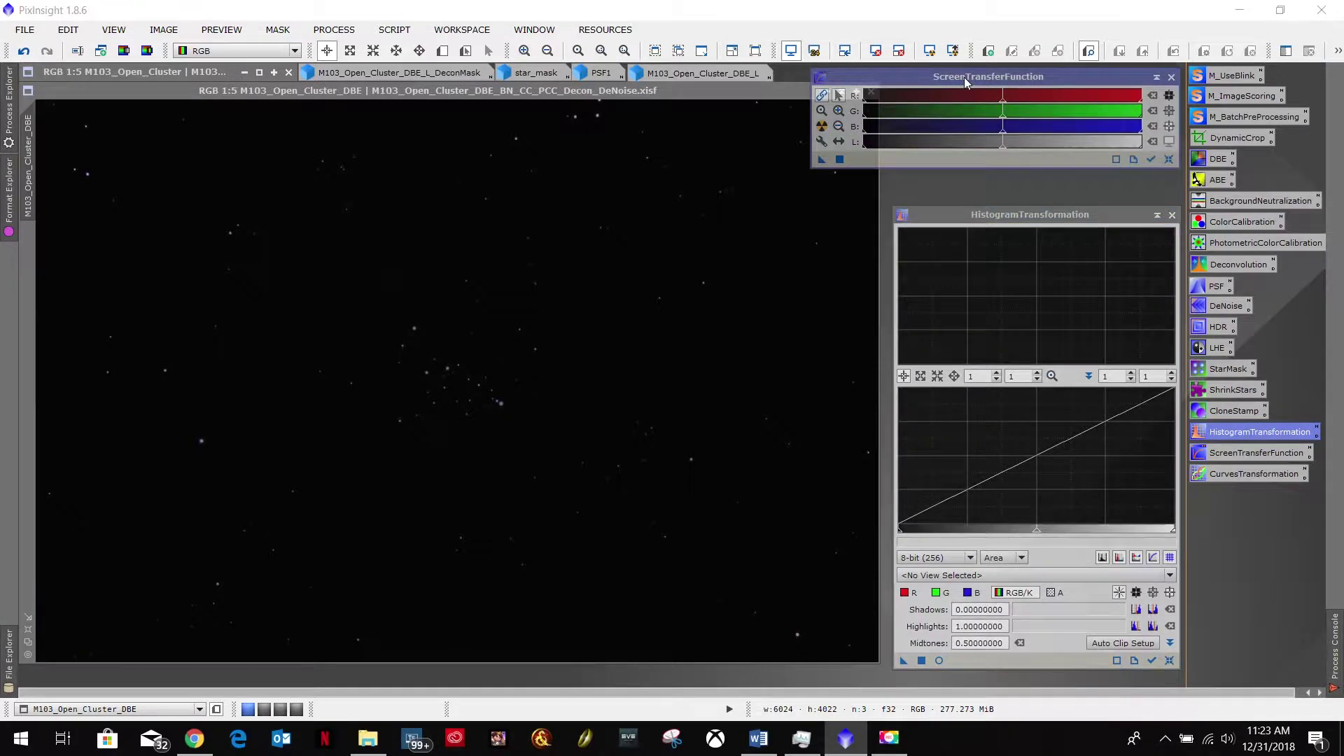
left_click_drag(964, 77, 965, 77)
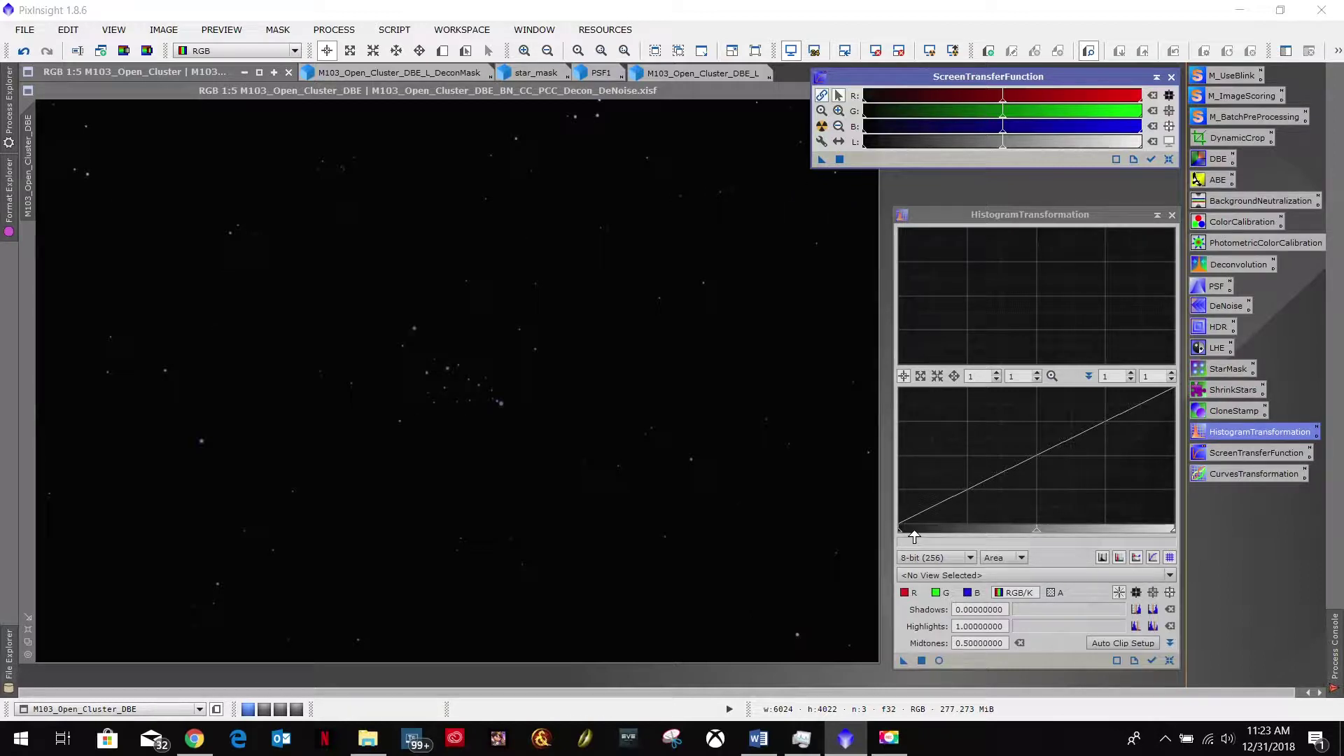
Restore and close the M103_Open_Cluster_DBE_L and PSF1 images, accepting that the existing mask references are broken
left_click(1019, 574)
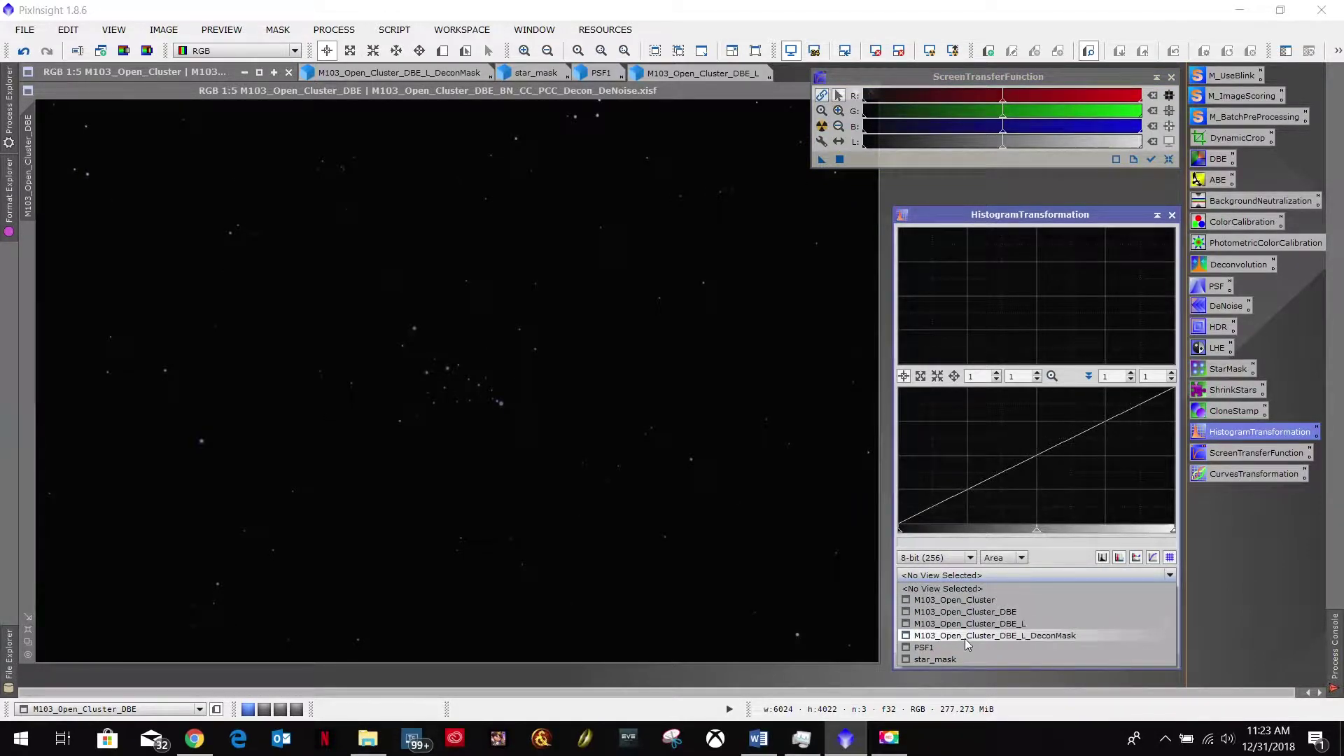
left_click(646, 100)
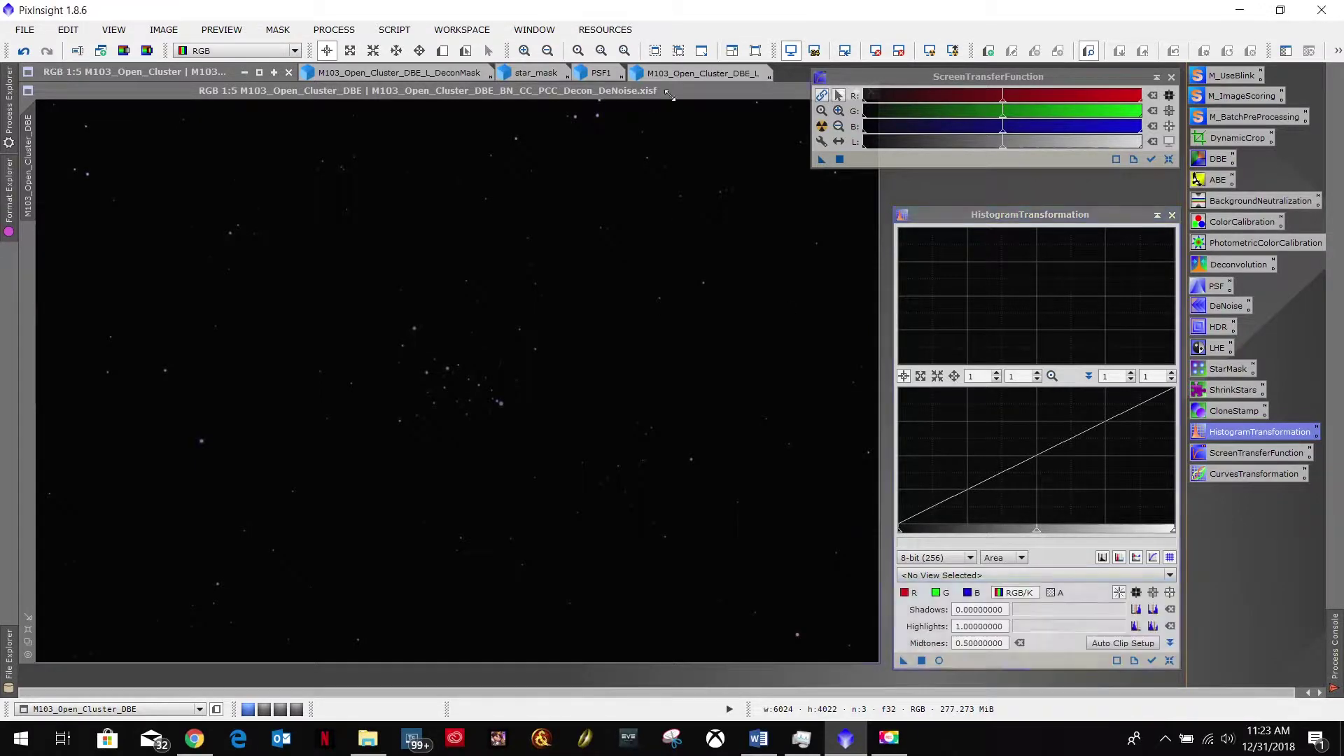
left_click(712, 74)
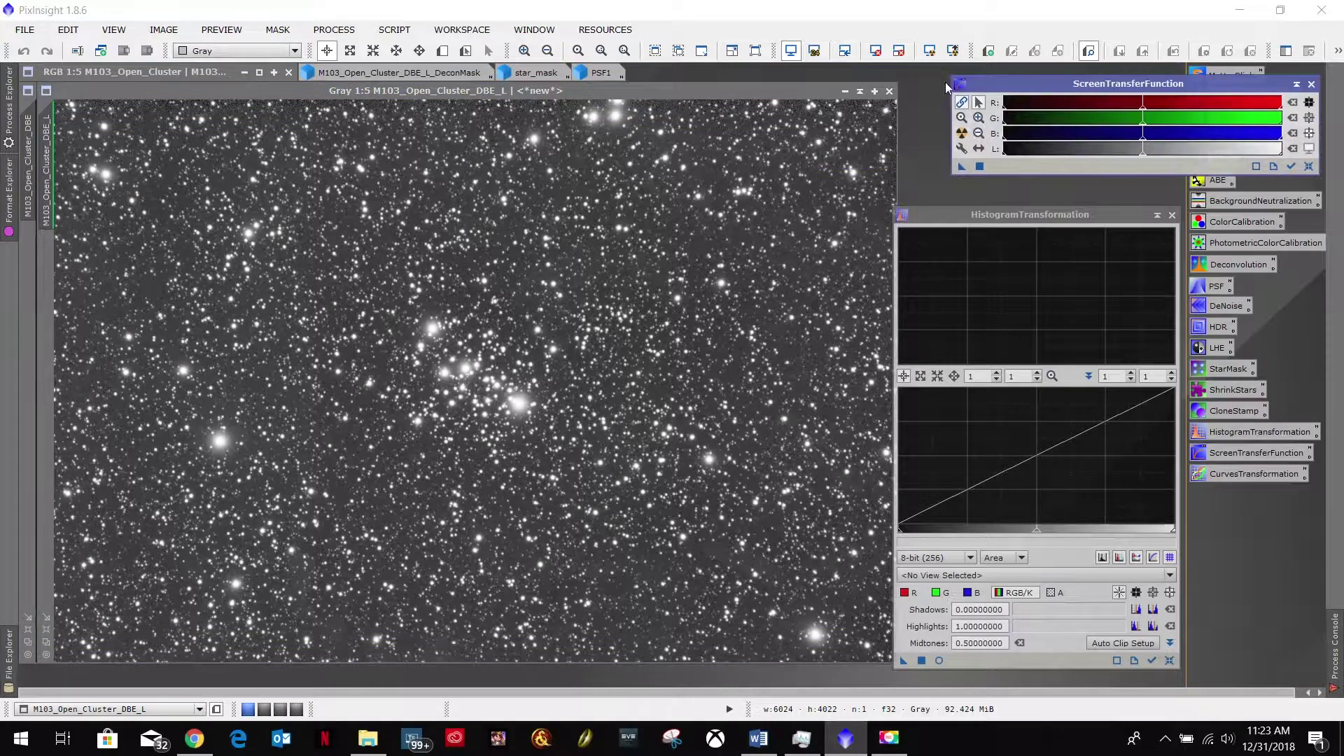
left_click(889, 91)
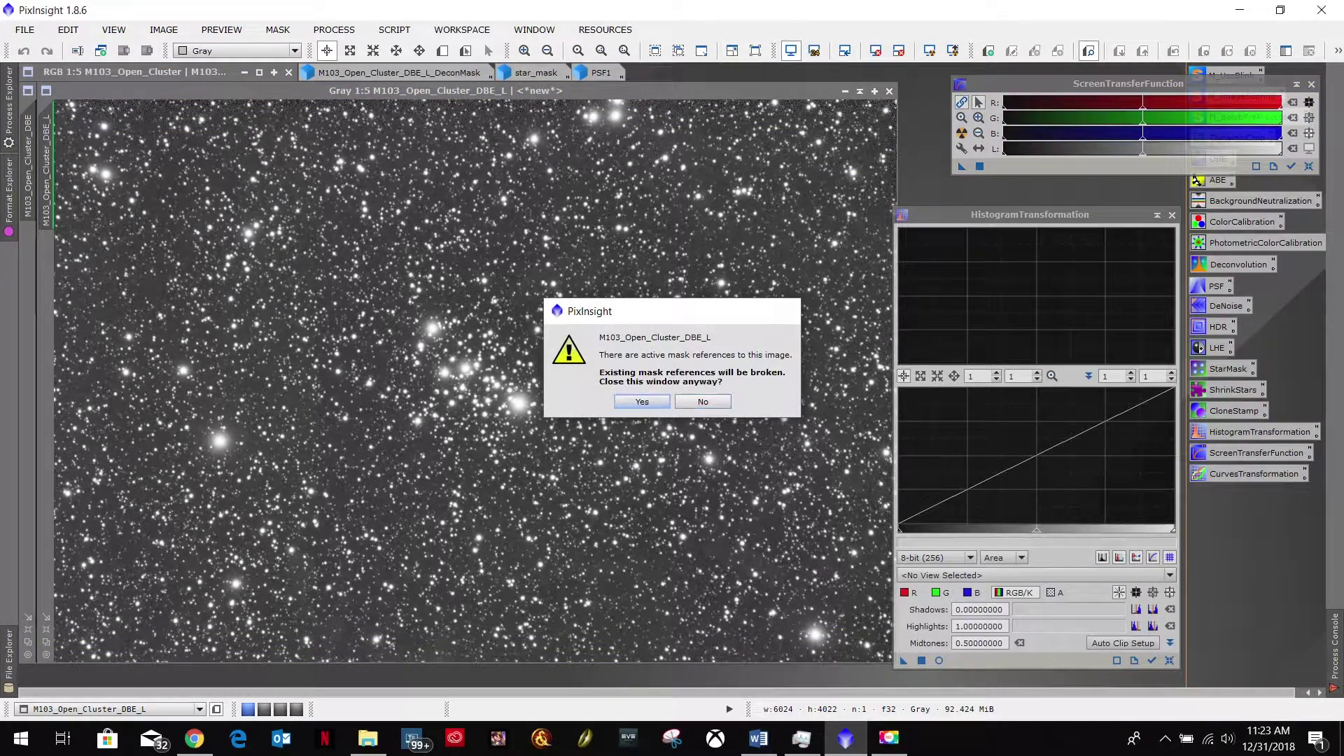
left_click(643, 403)
left_click(600, 70)
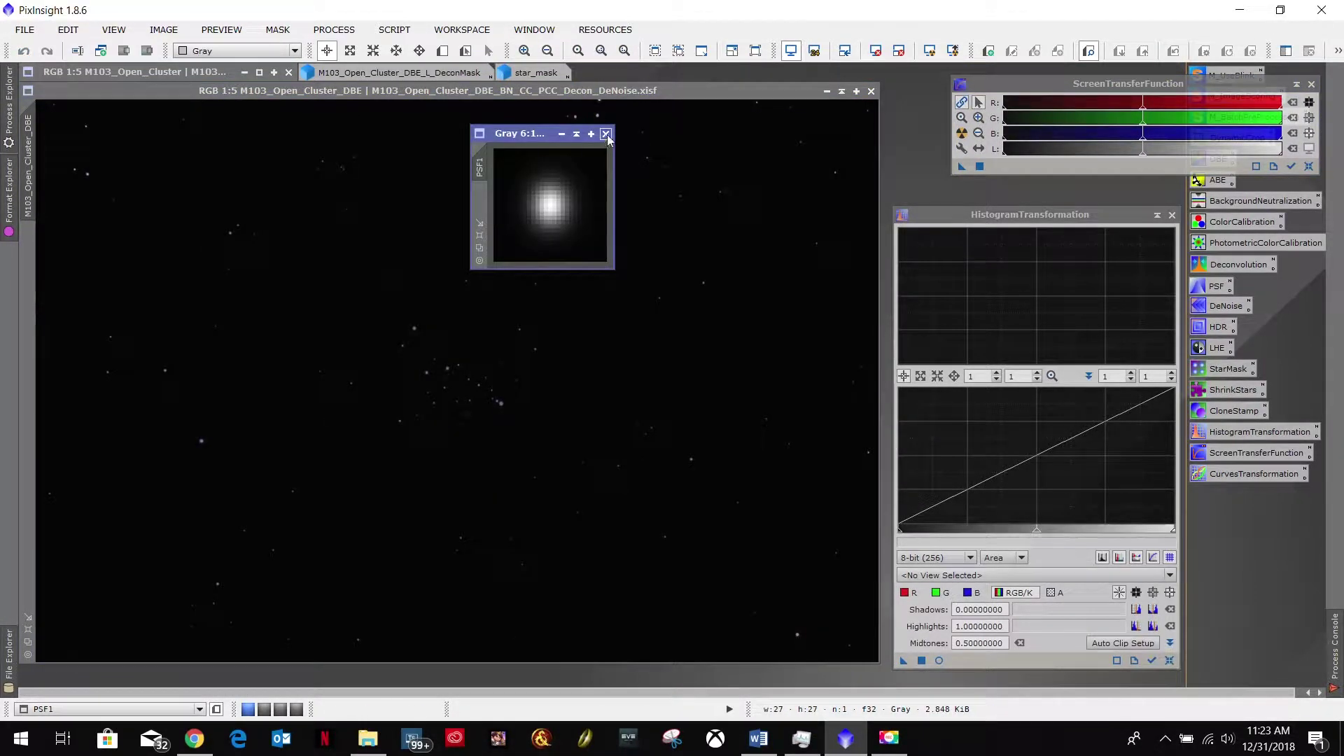
left_click(608, 129)
Restore and close the star_mask and M103_Open_Cluster_DBE_L_DeconMask images, discarding the unsaved process instances
left_click(537, 73)
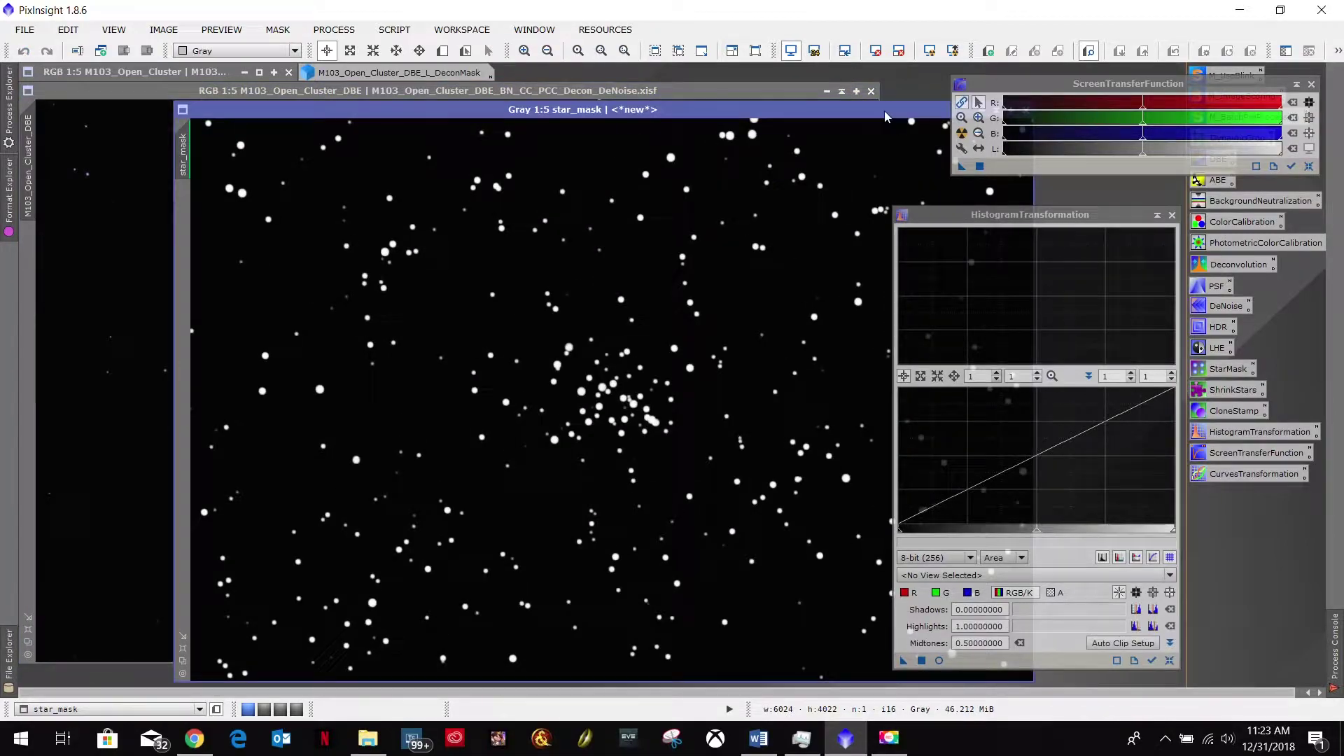
left_click_drag(888, 112, 688, 110)
left_click(832, 112)
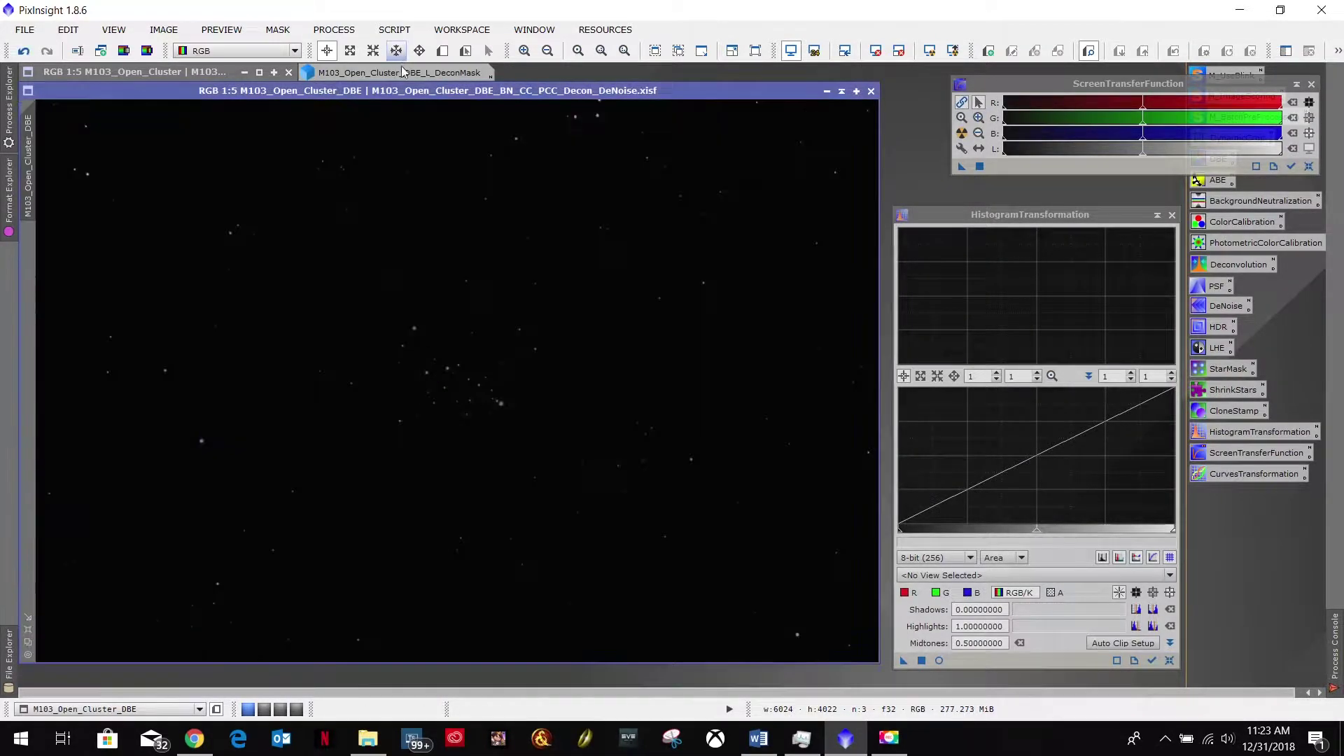
left_click(413, 74)
left_click_drag(837, 91, 604, 94)
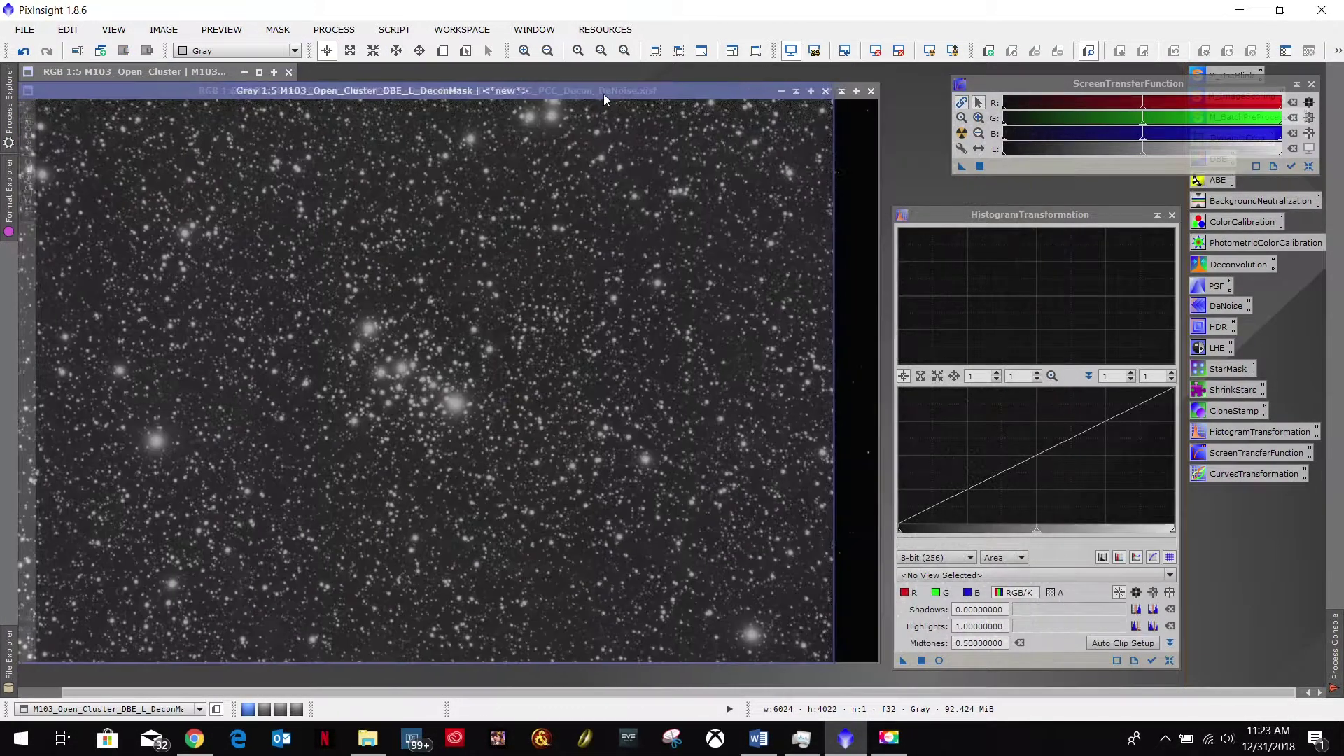
left_click(814, 91)
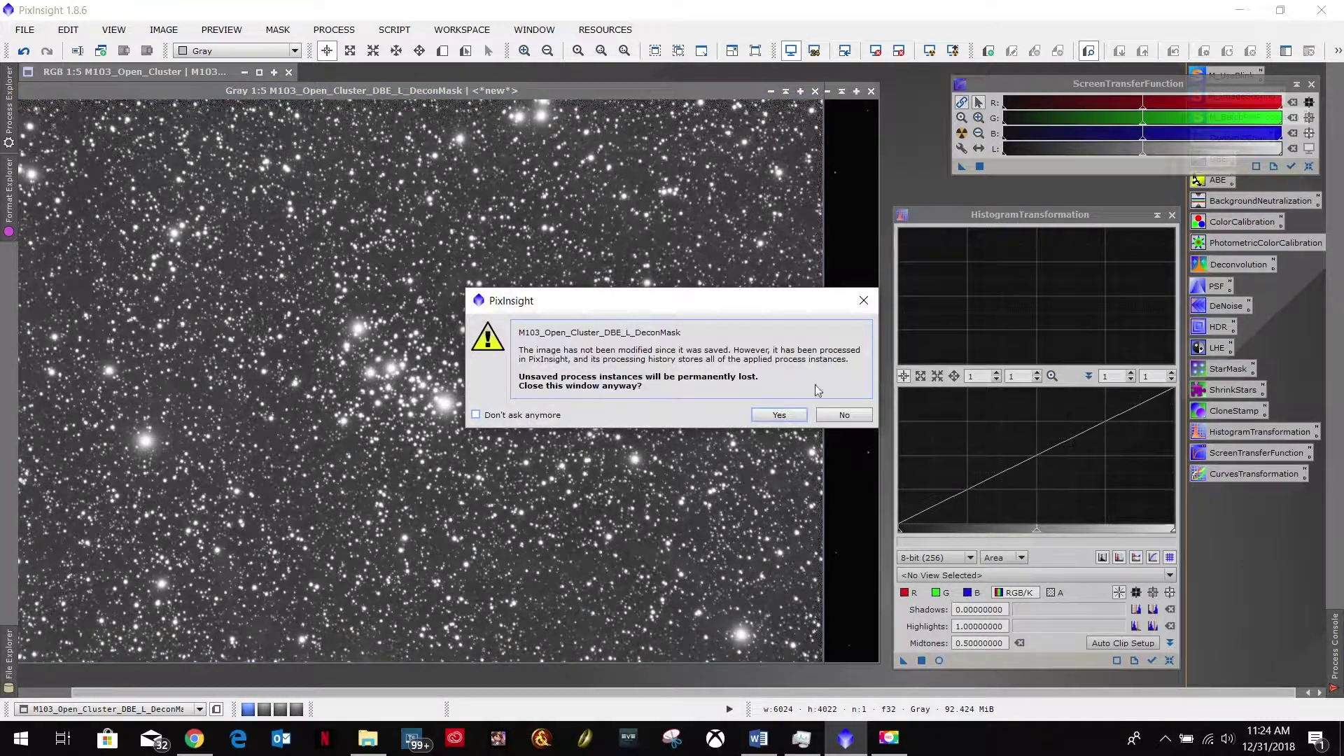
left_click(779, 416)
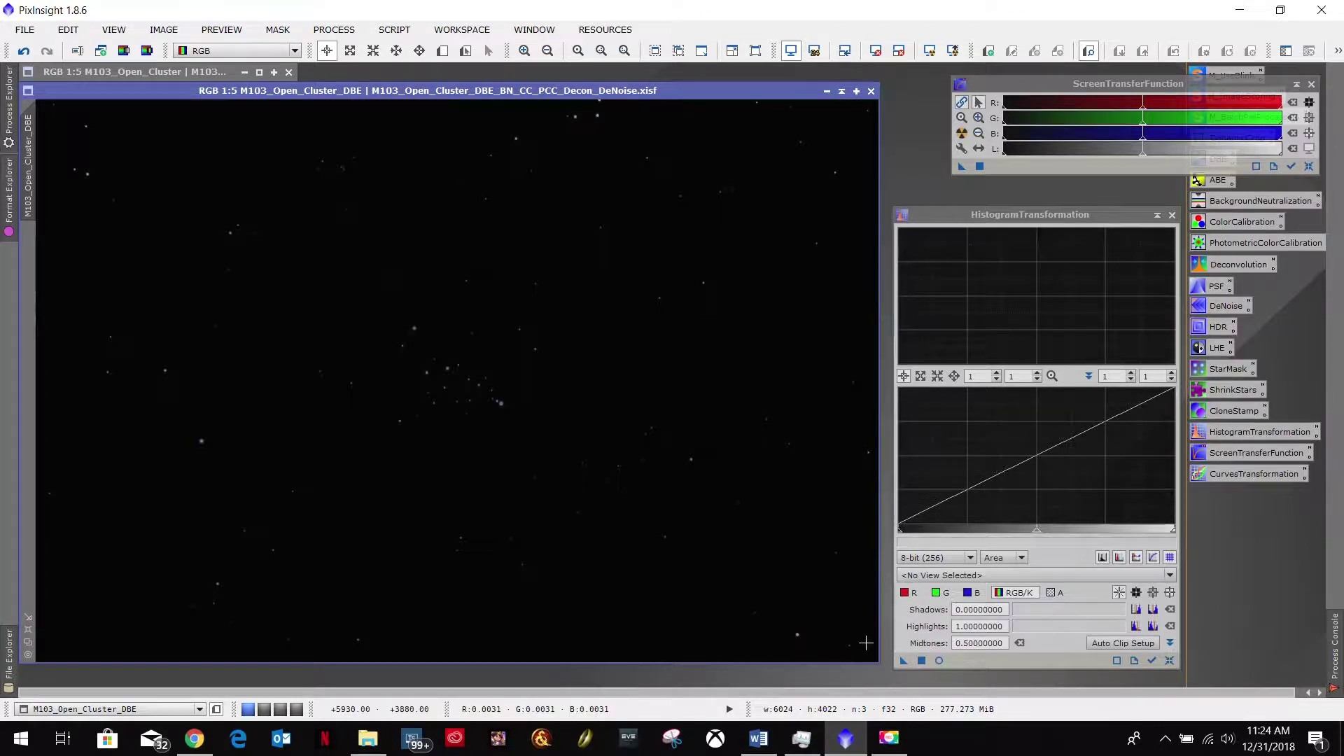
Move ScreenTransferFunction above HistogramTransformation and set M103_Open_Cluster_DBE as the histogram's view
mouse_move(661, 91)
left_mouse_down()
mouse_move(655, 242)
mouse_move(669, 241)
mouse_move(665, 87)
left_mouse_up()
left_click_drag(1094, 85, 963, 77)
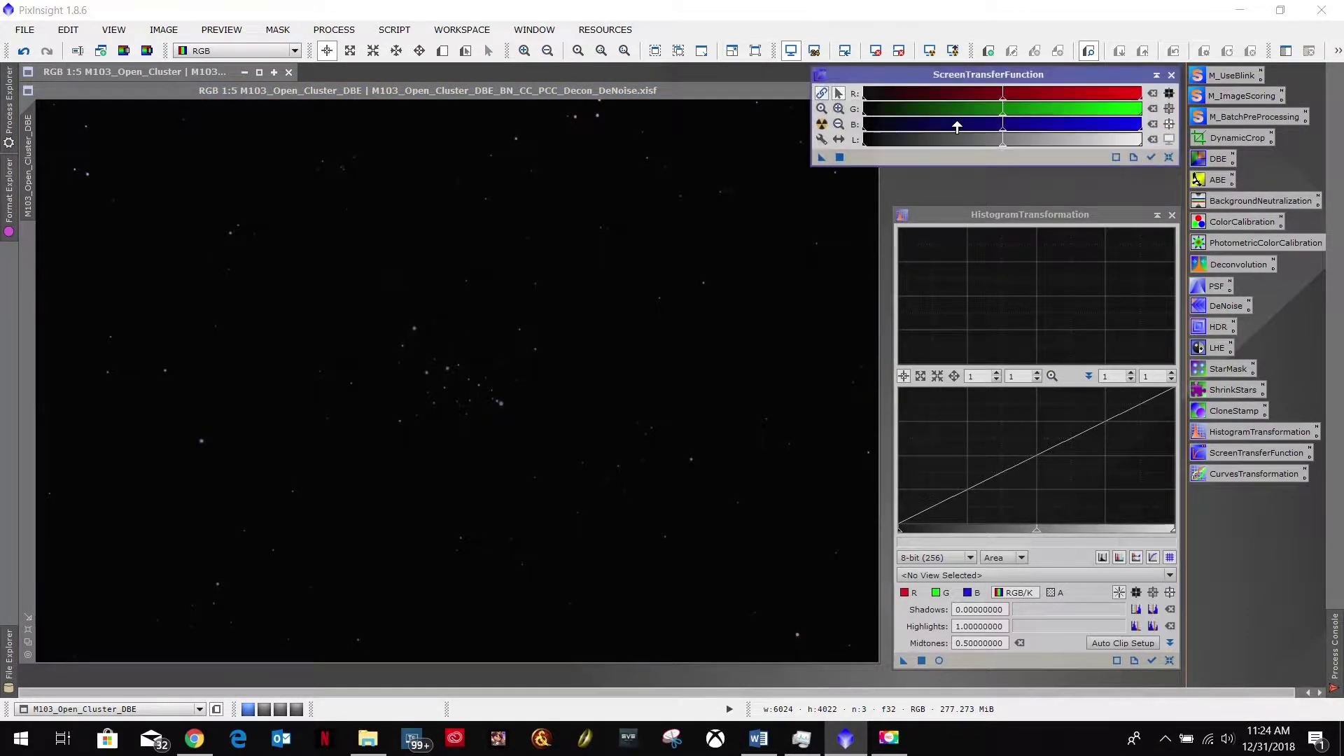
left_click(972, 575)
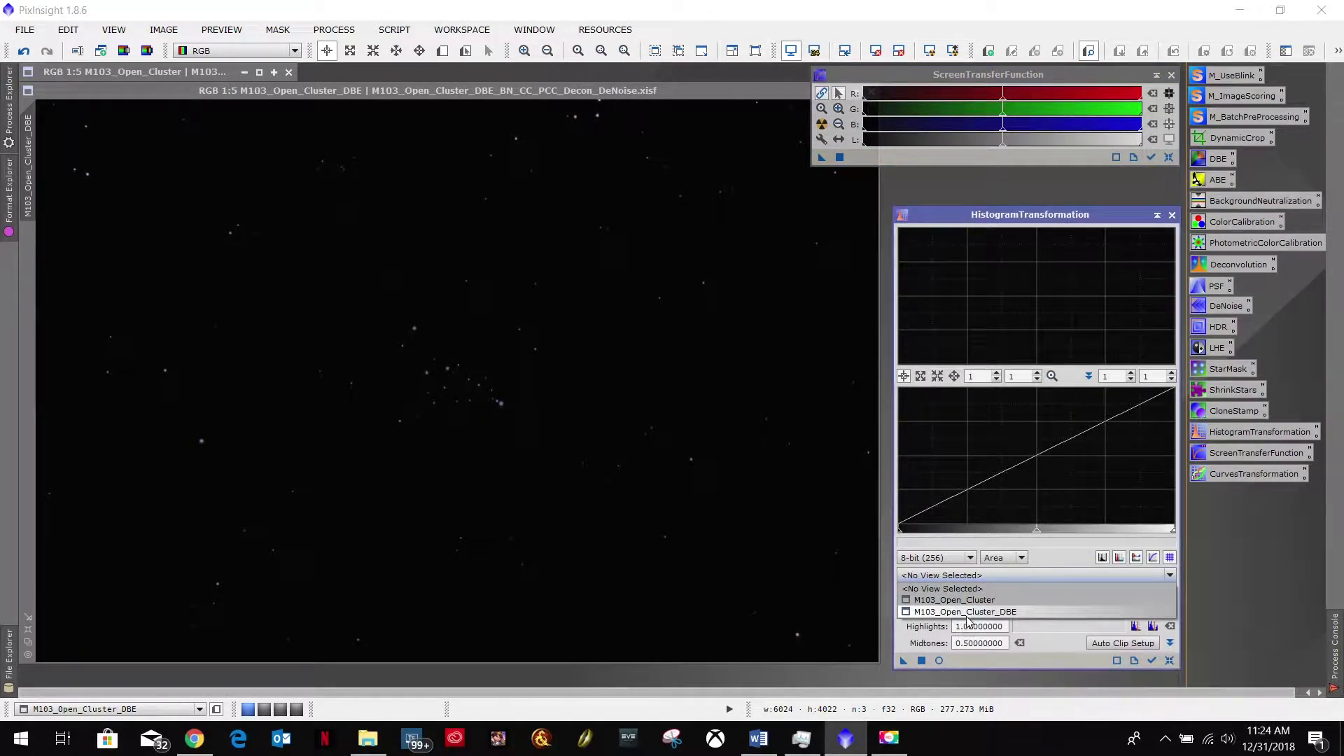
left_click(970, 612)
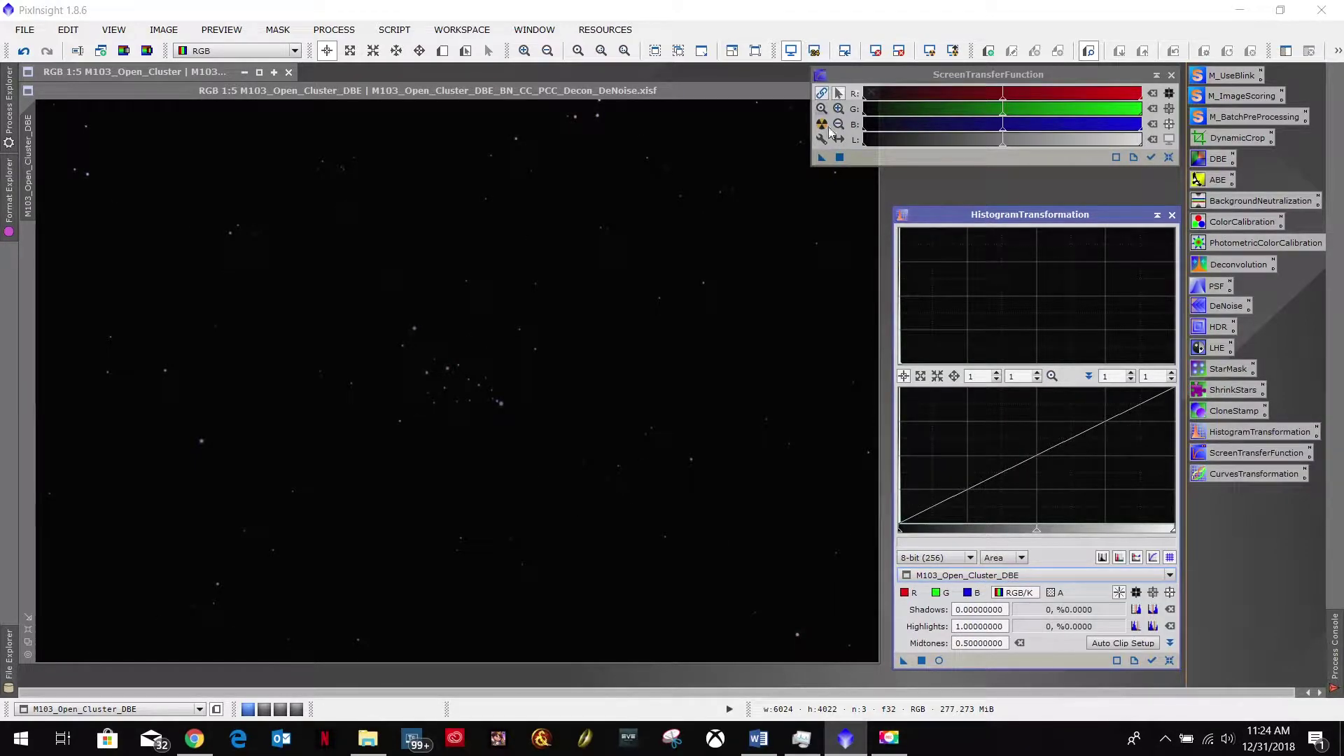
Auto-stretch the M103_Open_Cluster_DBE image with ScreenTransferFunction and transfer that stretch to HistogramTransformation
left_click(859, 71)
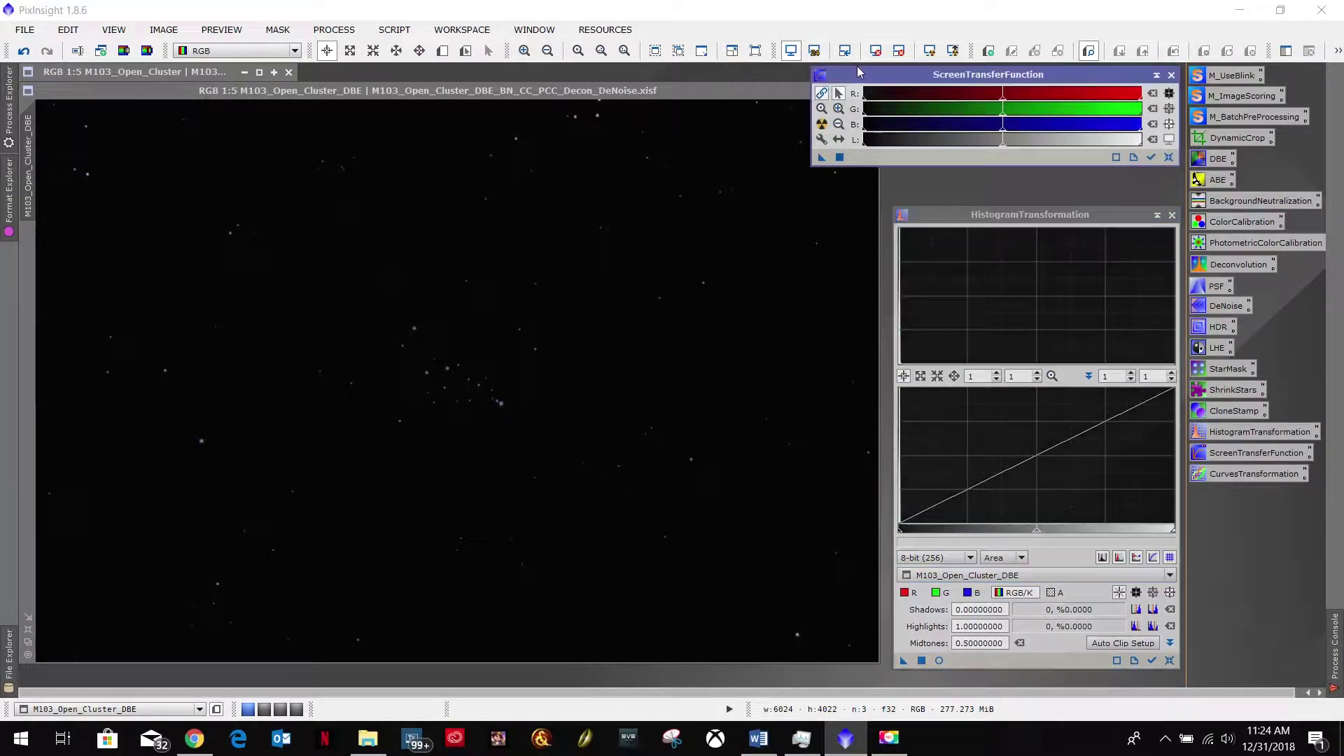
left_click(741, 91)
left_click(892, 71)
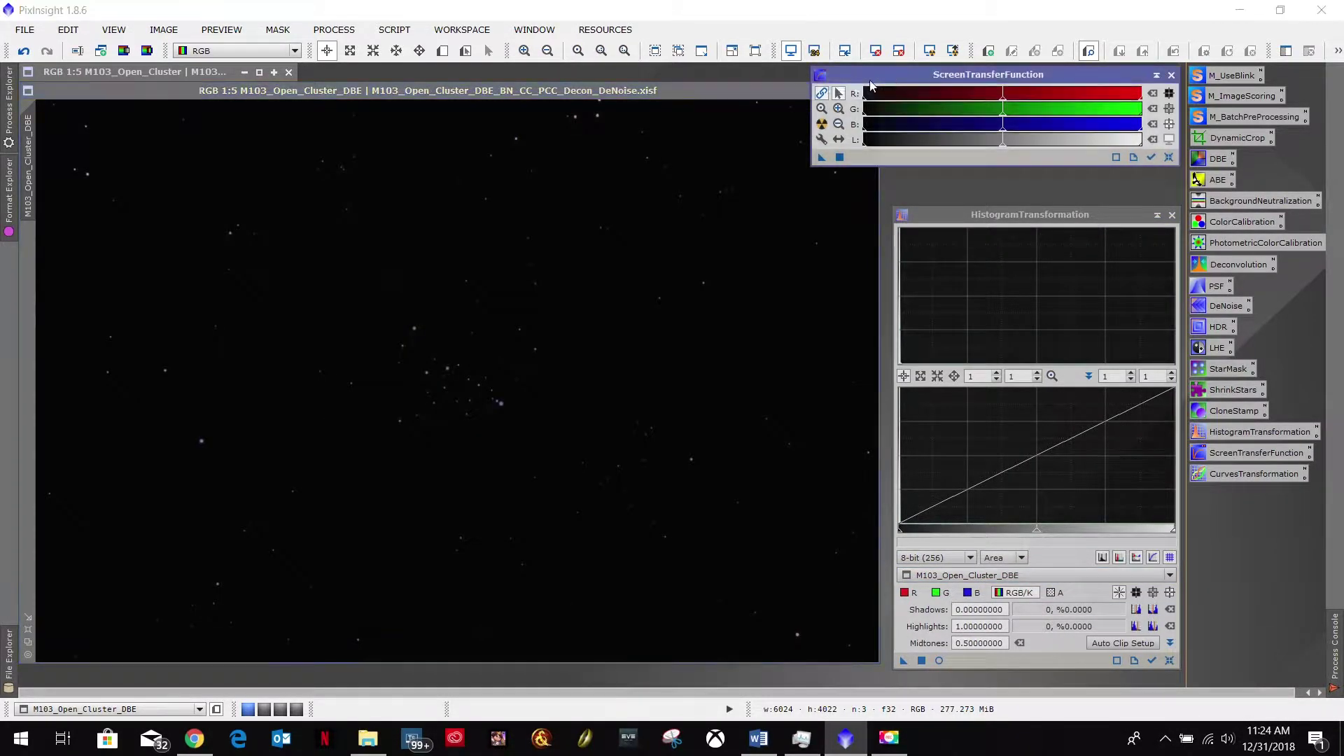
left_click(705, 86)
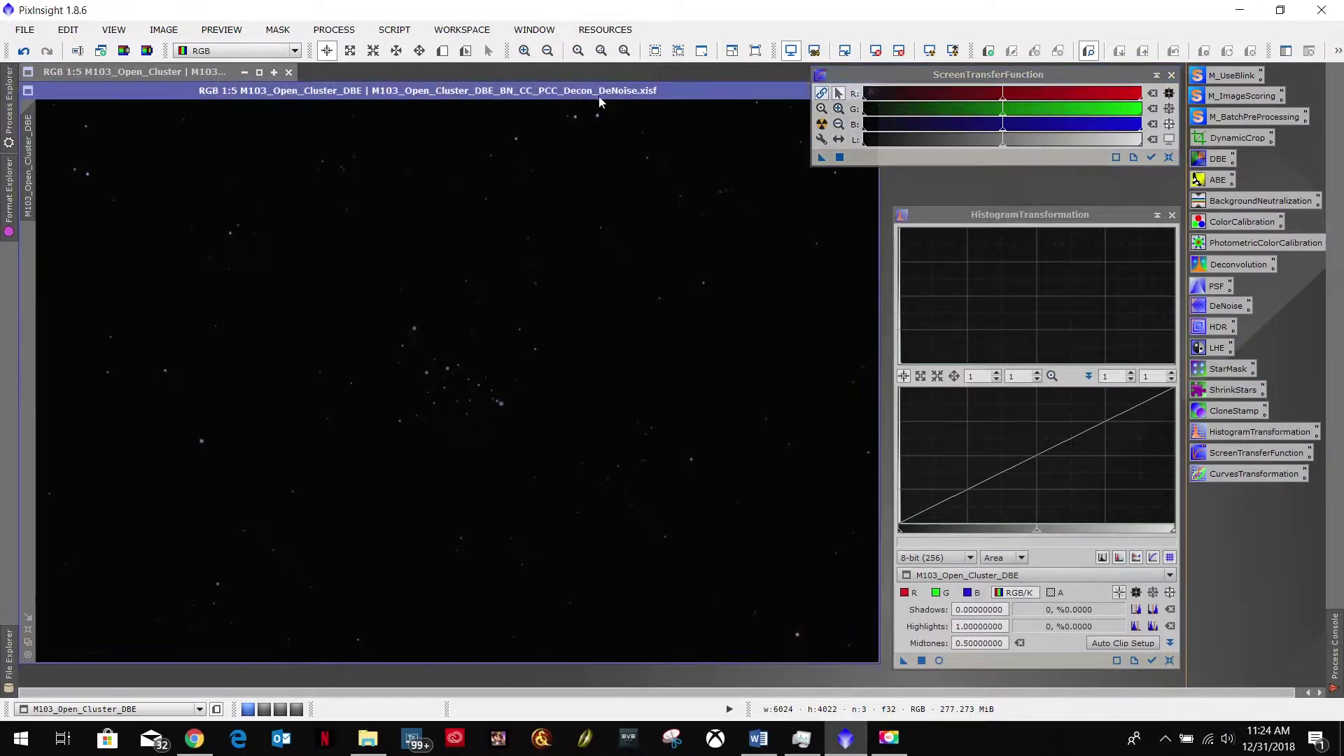
left_click(910, 74)
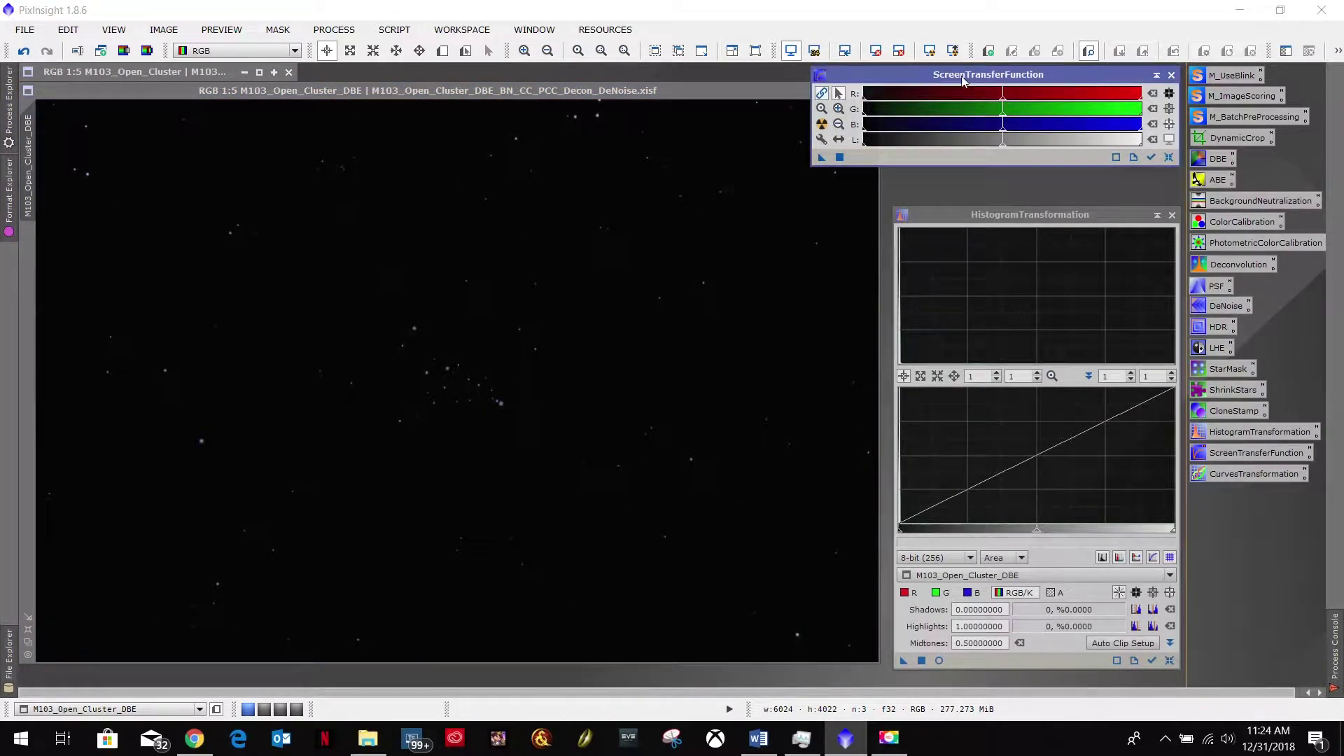
left_click(821, 124)
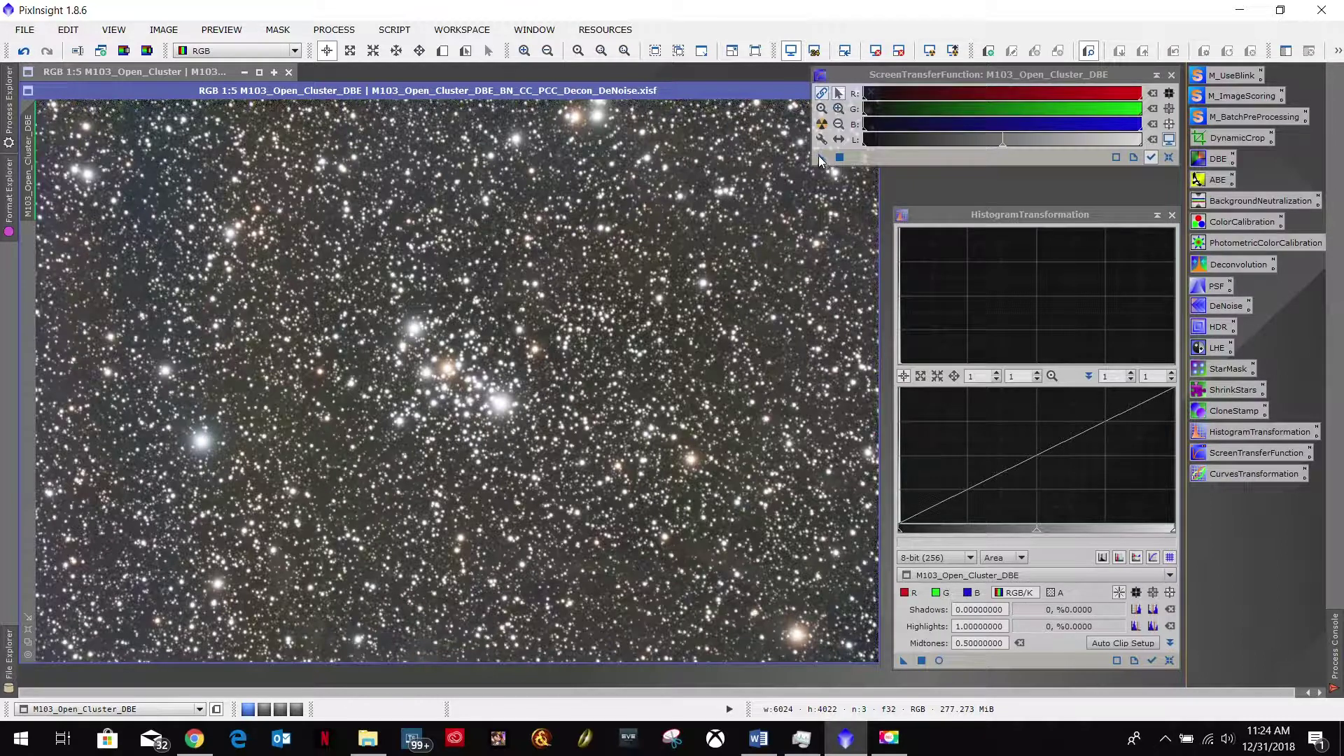
left_click_drag(822, 156, 1020, 663)
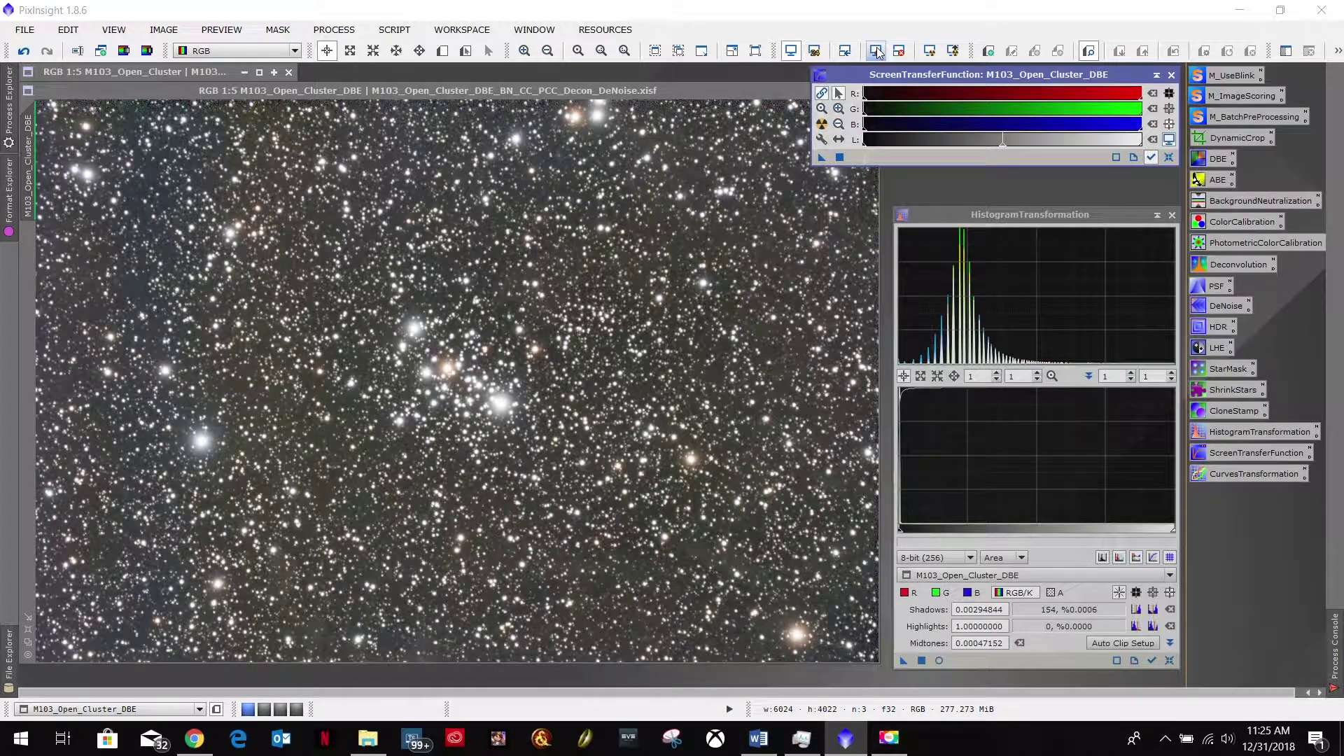
Reset the screen stretch of the M103_Open_Cluster_DBE image, then collapse ScreenTransferFunction and park it above HistogramTransformation
left_click(695, 93)
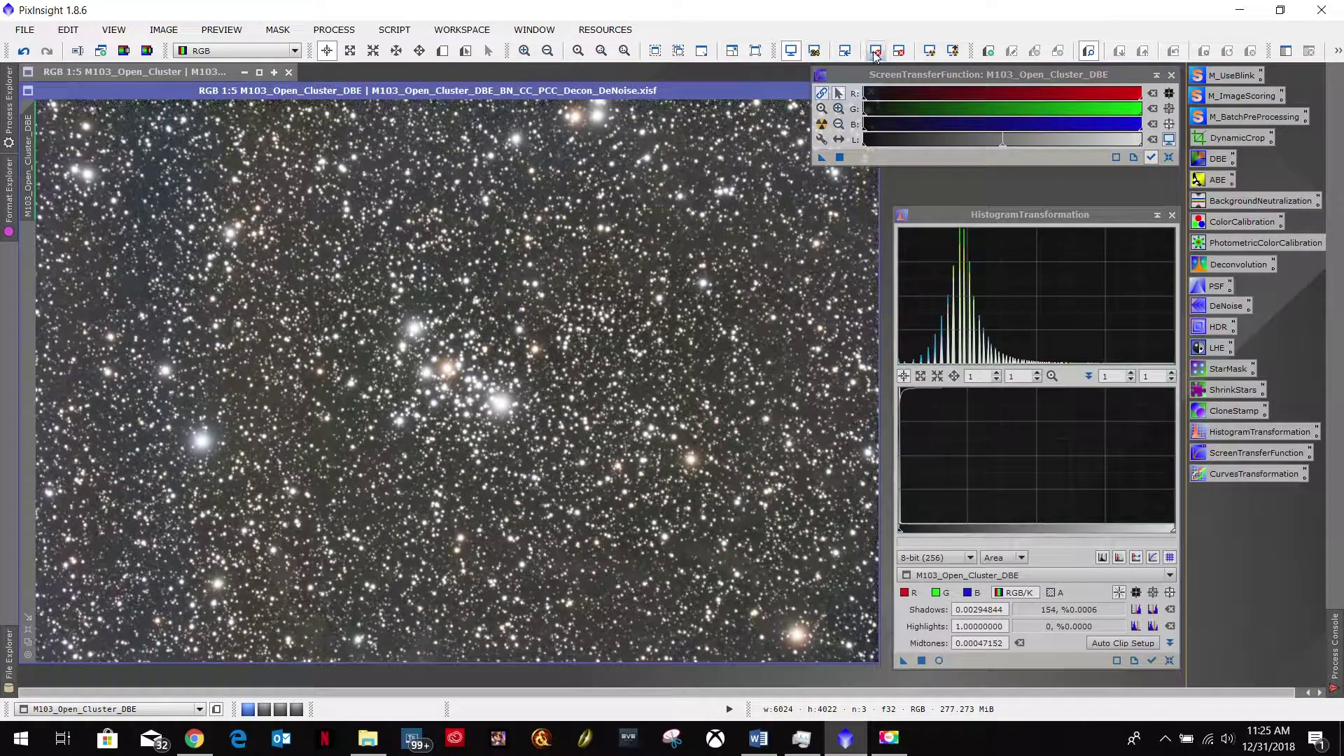
left_click(875, 52)
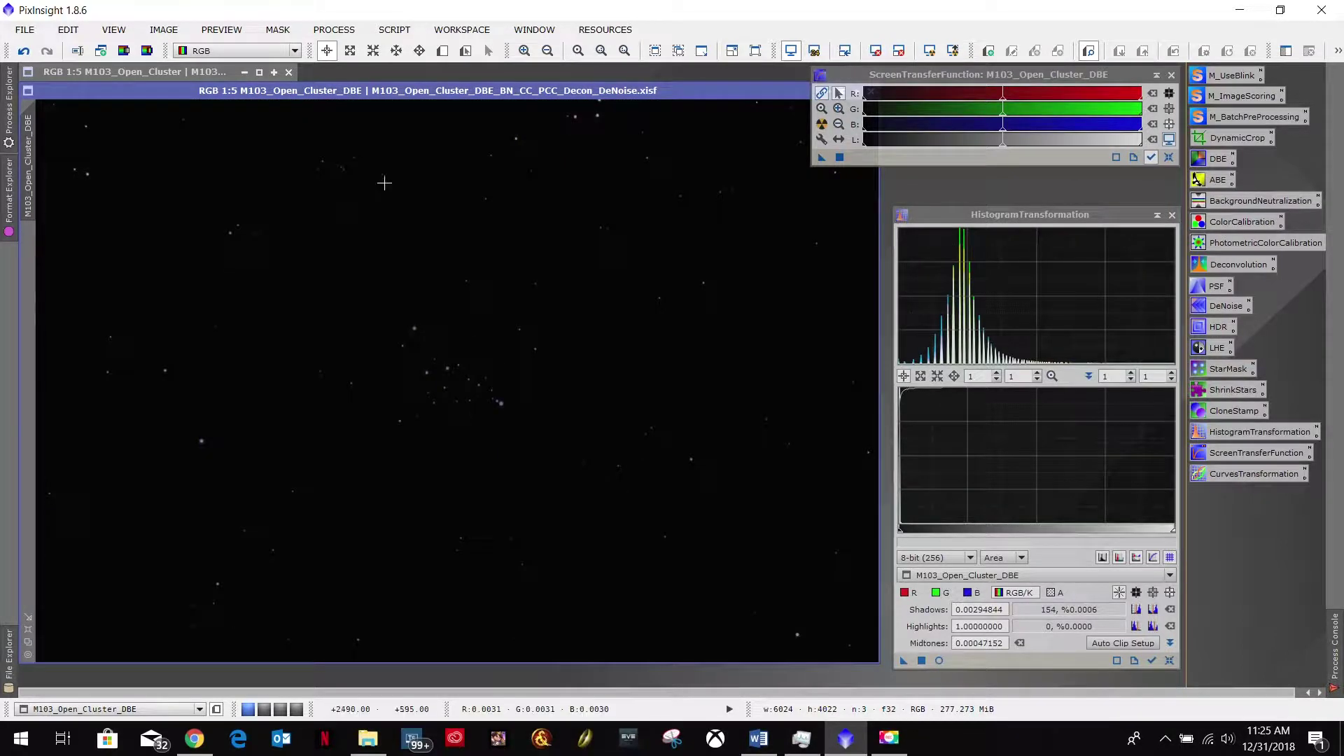
left_click(1156, 75)
left_click_drag(1042, 114, 1087, 73)
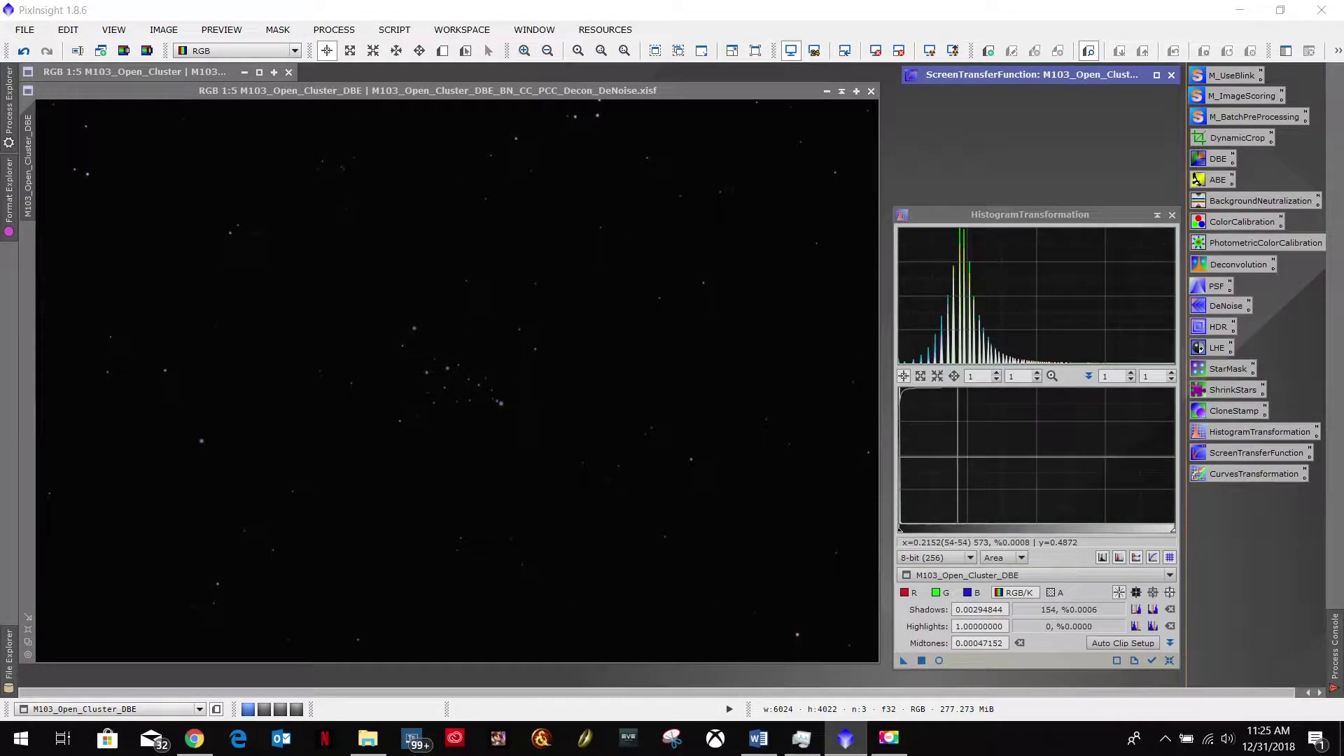
Check the workflow notes in Word, then open HistogramTransformation's real-time preview in PixInsight and reposition it beside the process window
left_click(758, 739)
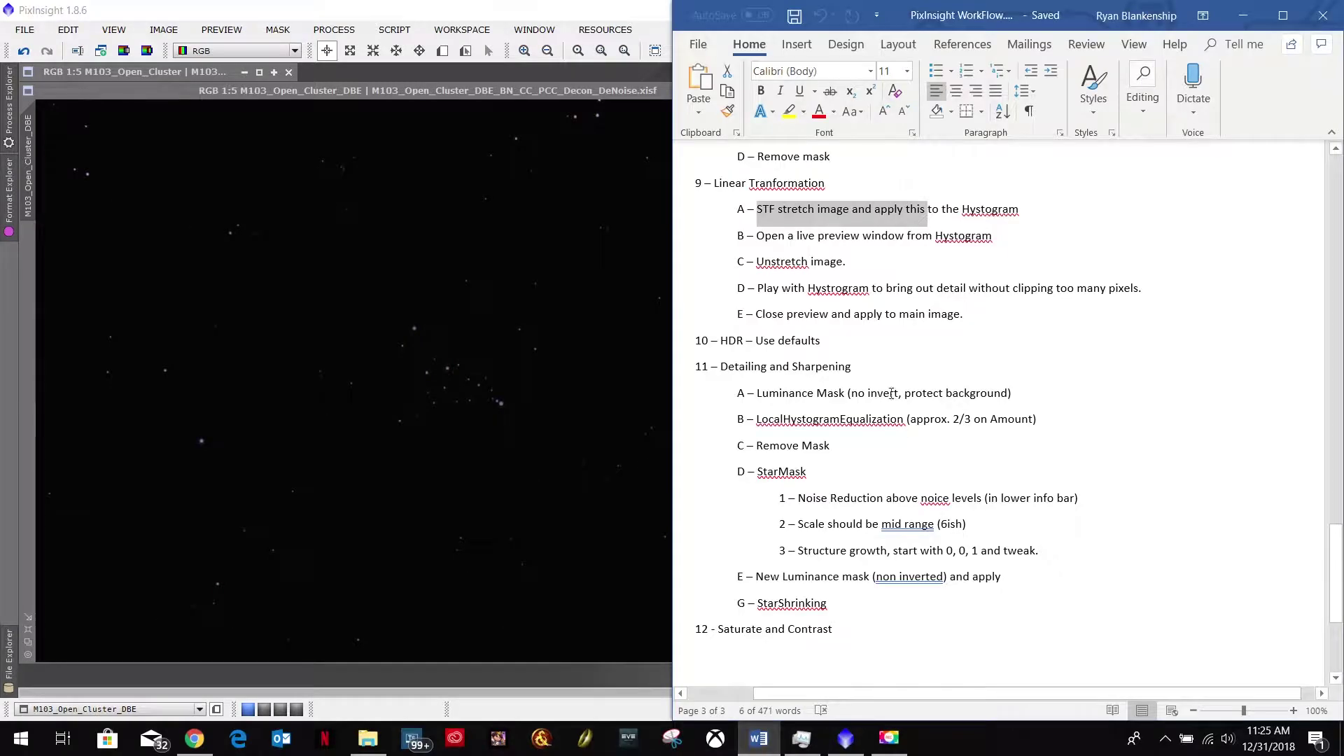
scroll(977, 234, "up", 2)
left_click(845, 738)
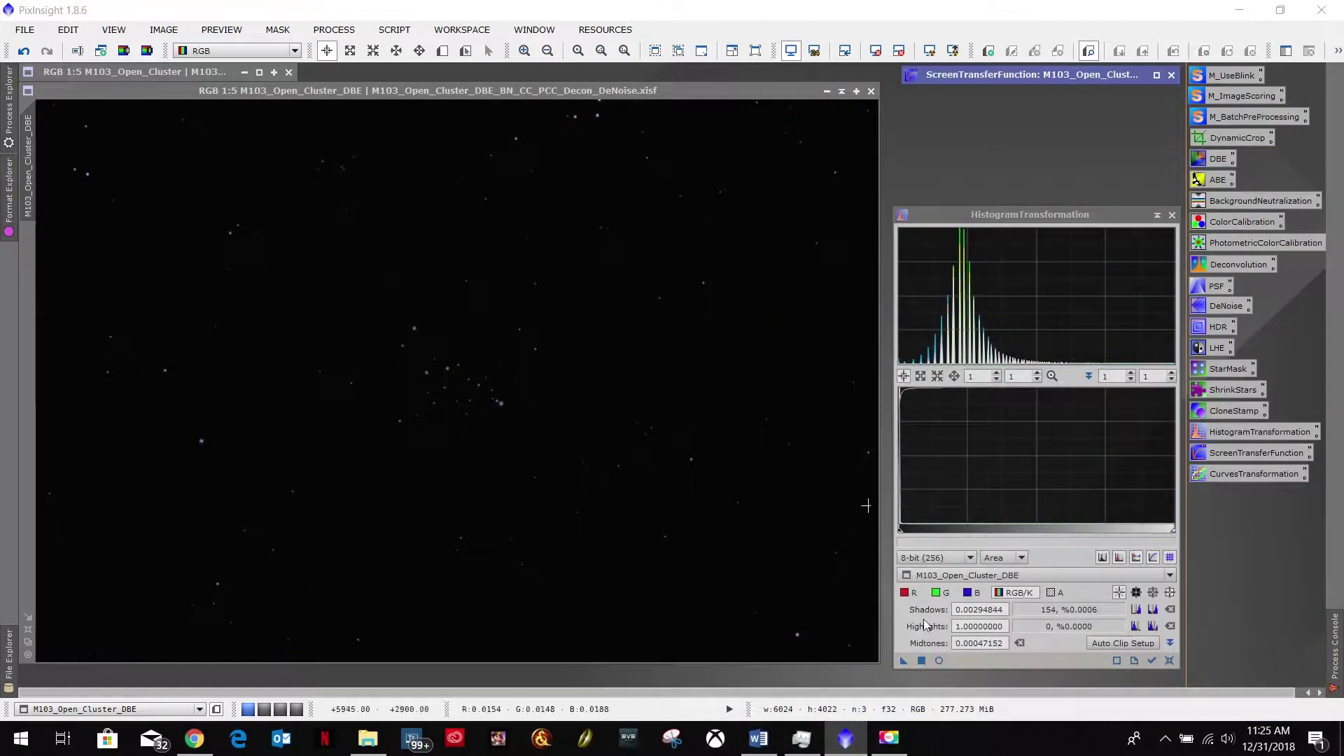
left_click(940, 660)
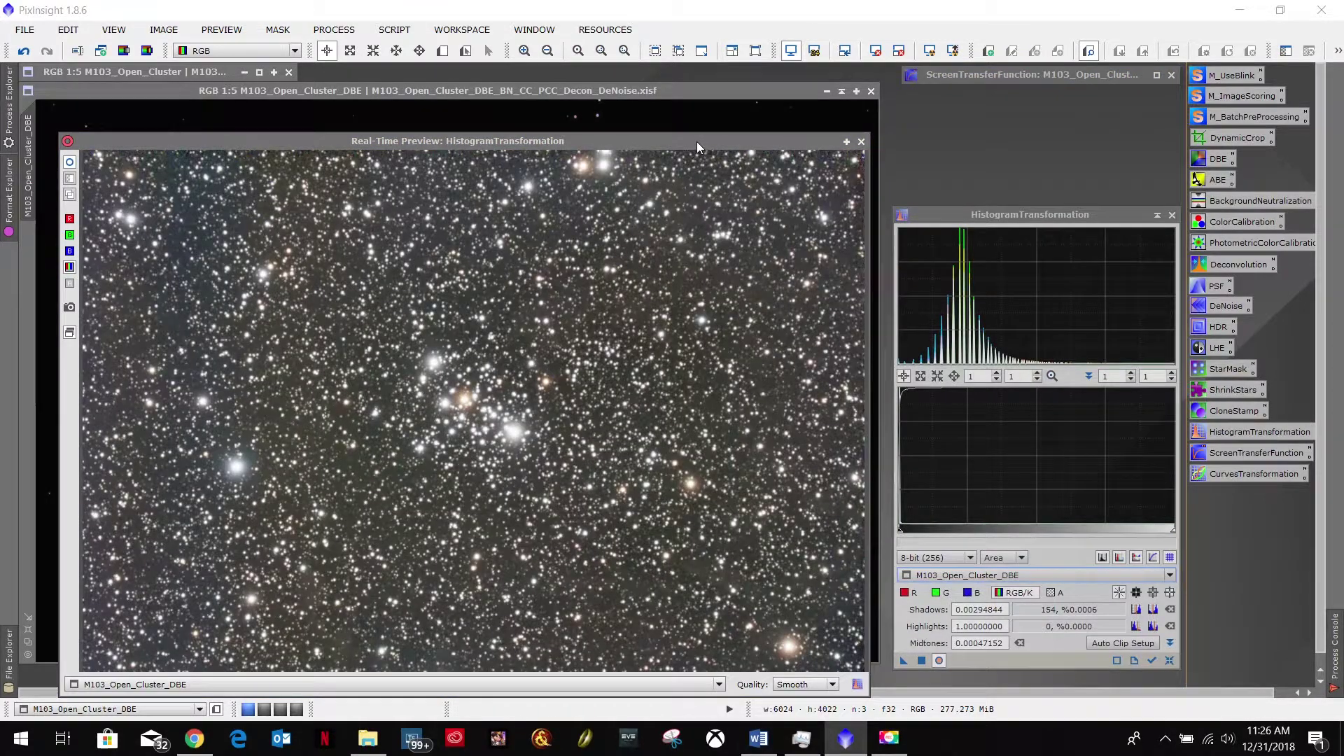
left_click_drag(695, 141, 719, 97)
key("alt+Tab")
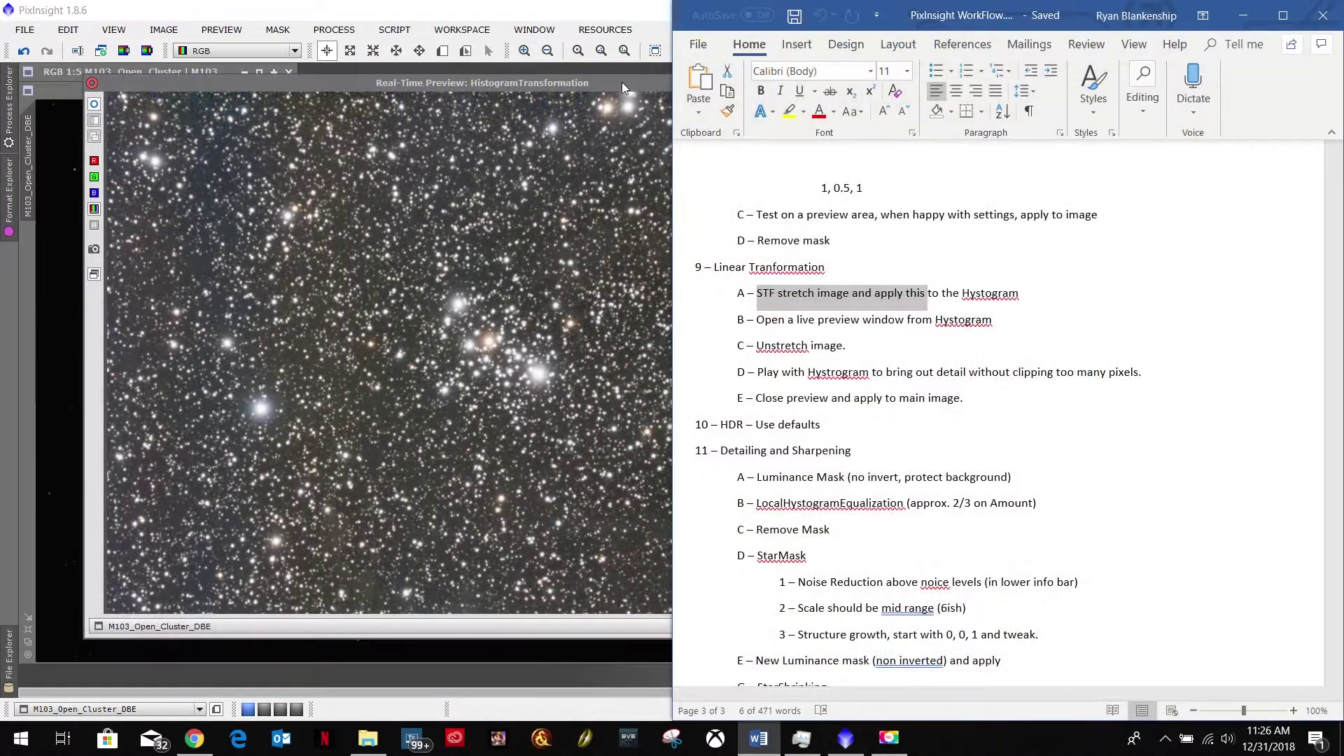
left_click(622, 82)
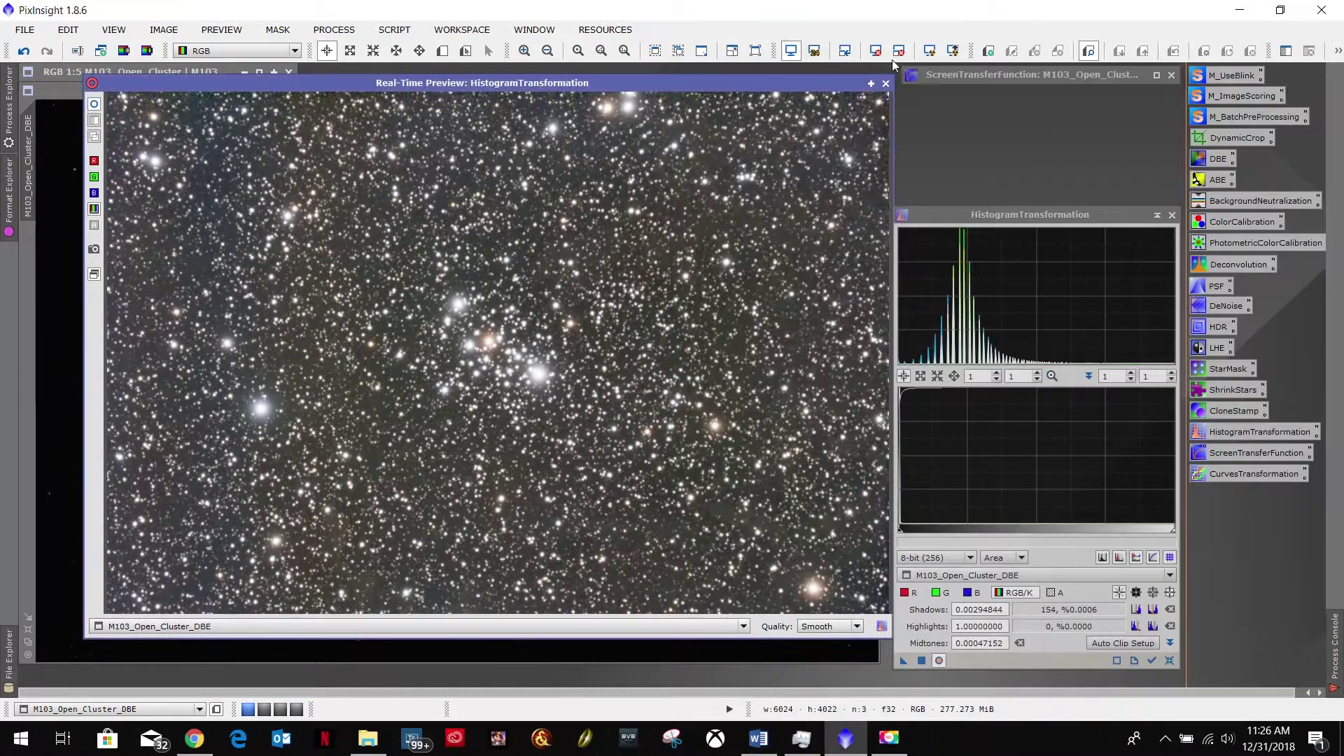
Auto-stretch the main image and reset its screen stretch for comparison, and read the histogram adjustment note in Word before returning to PixInsight
left_click(929, 51)
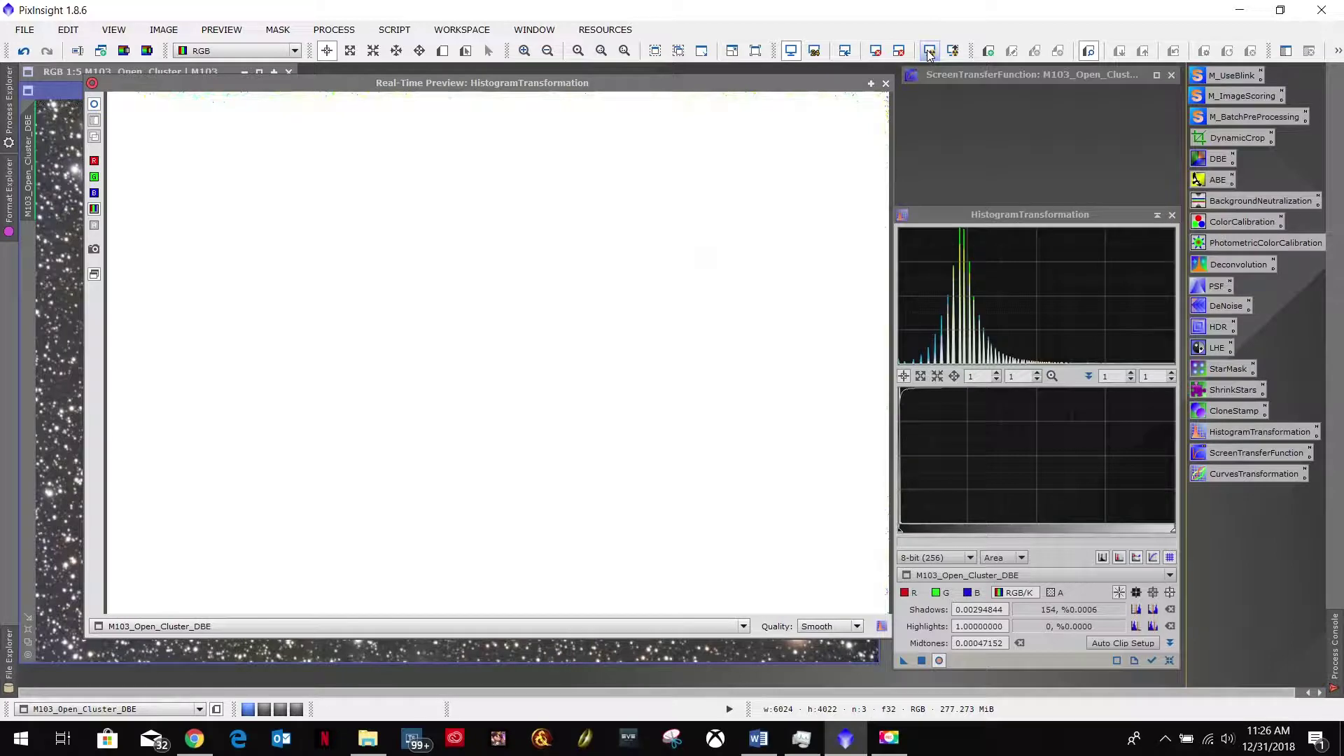
left_click(874, 52)
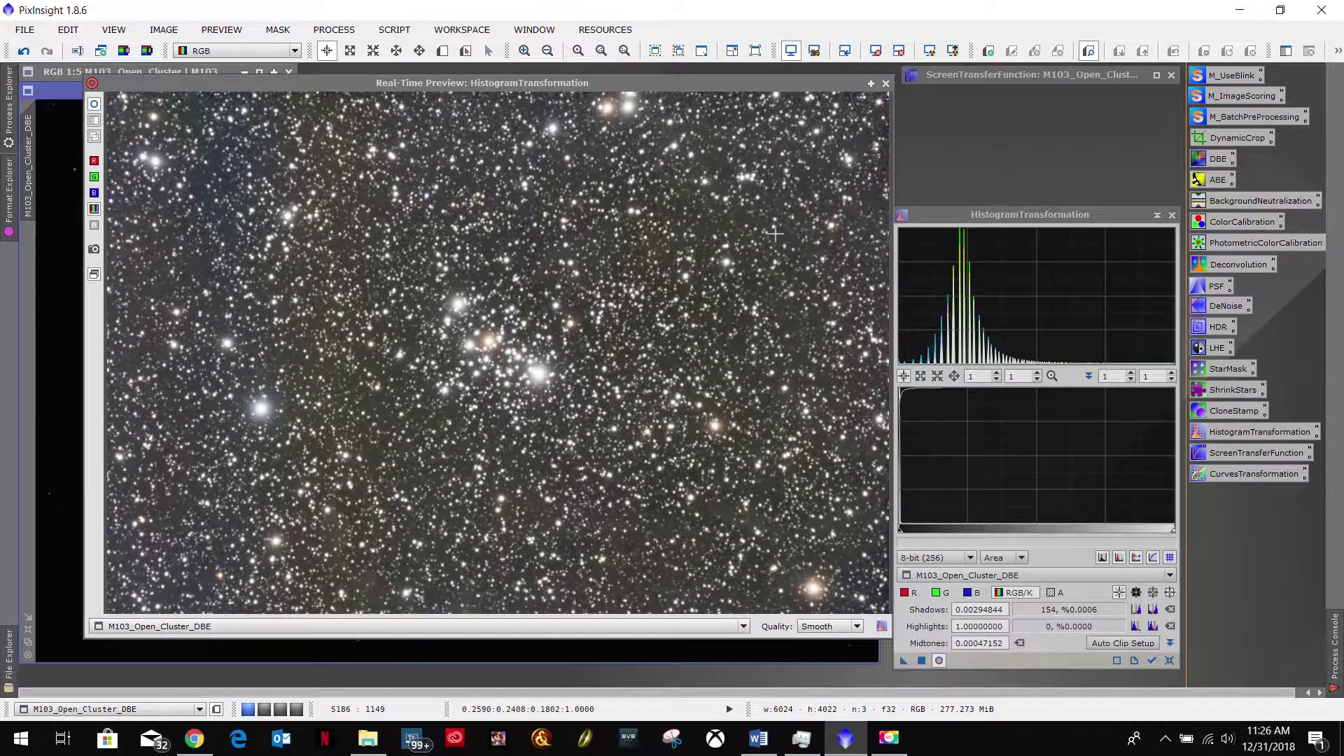
left_click(755, 746)
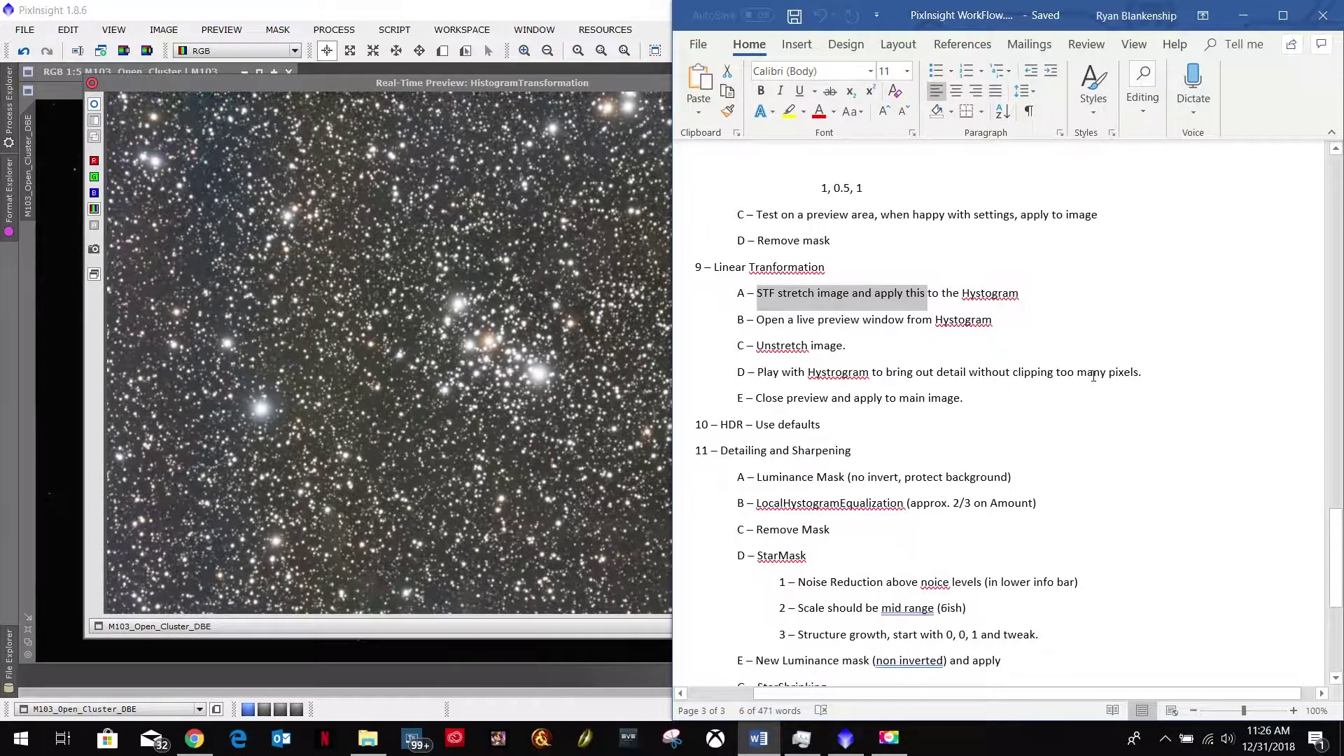
left_click_drag(758, 372, 1103, 379)
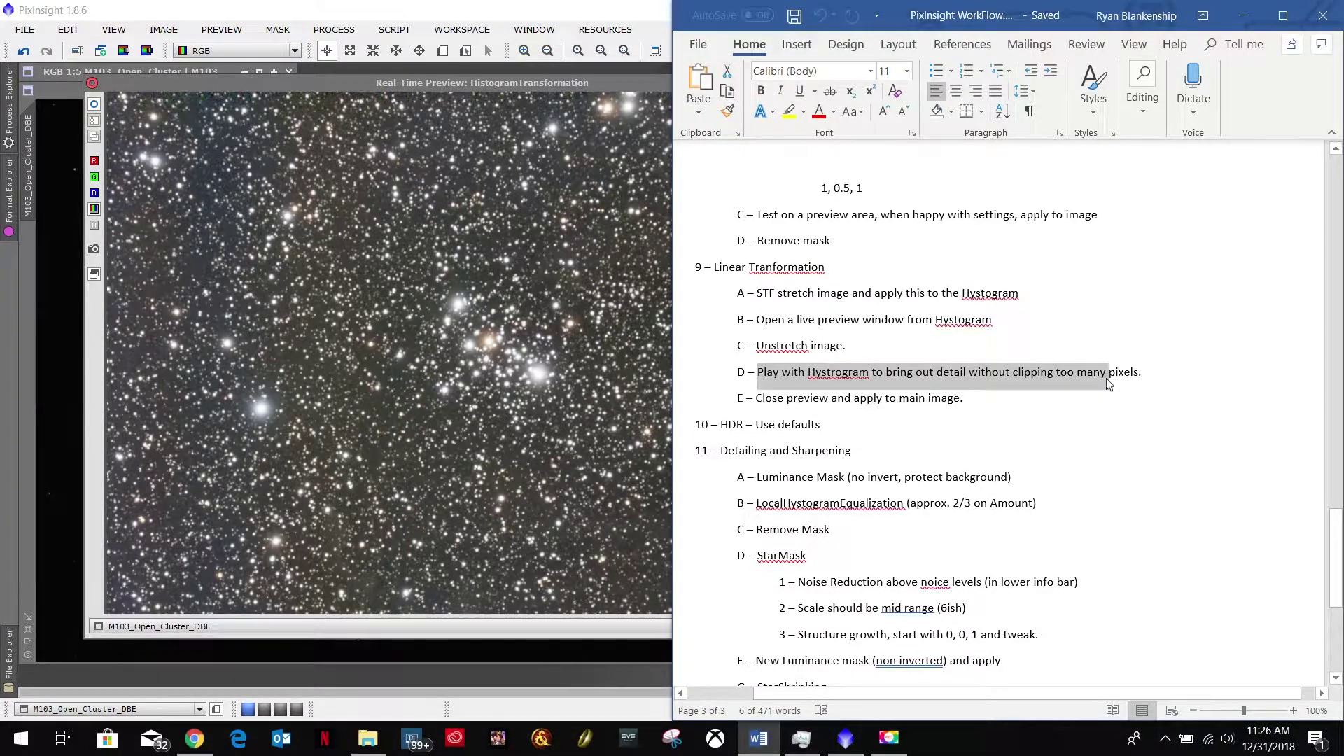
left_click(487, 249)
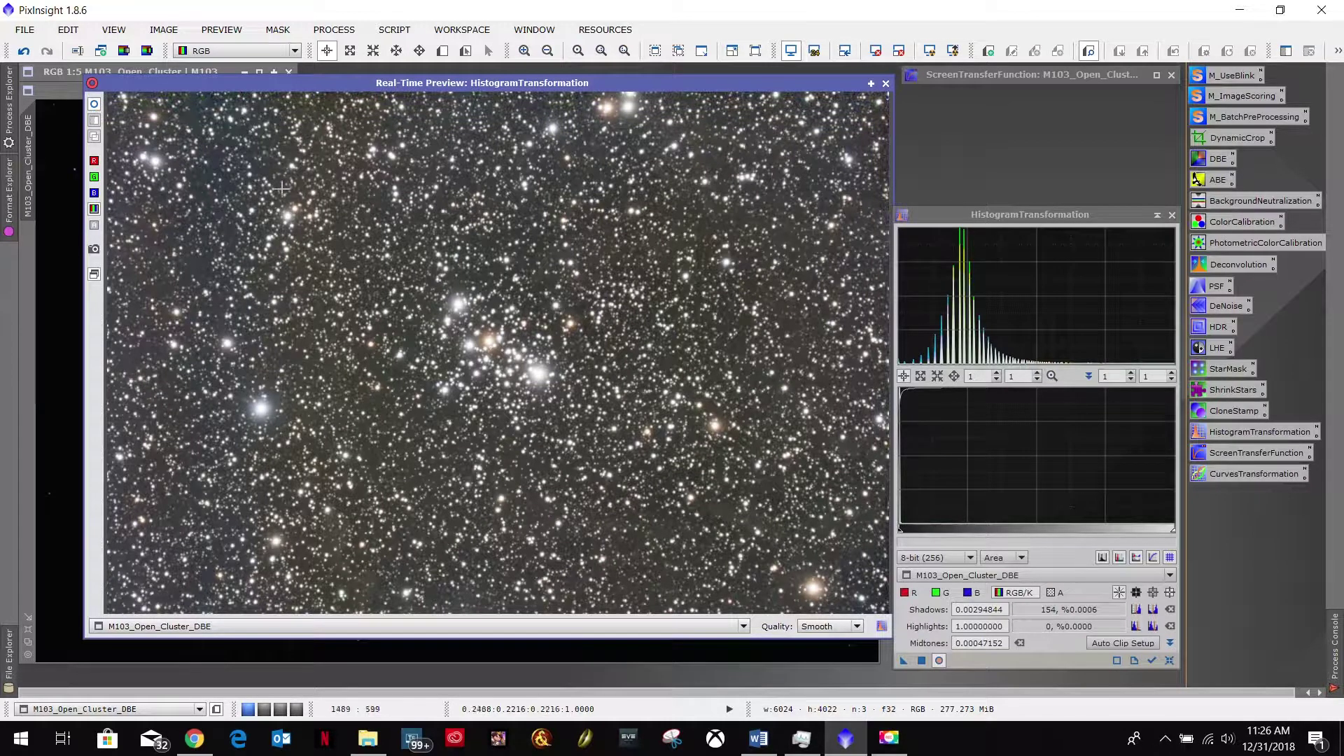
Magnify HistogramTransformation's input histogram to 84 and nudge the shadows point to 0.00293722
scroll(958, 518, "up", 2)
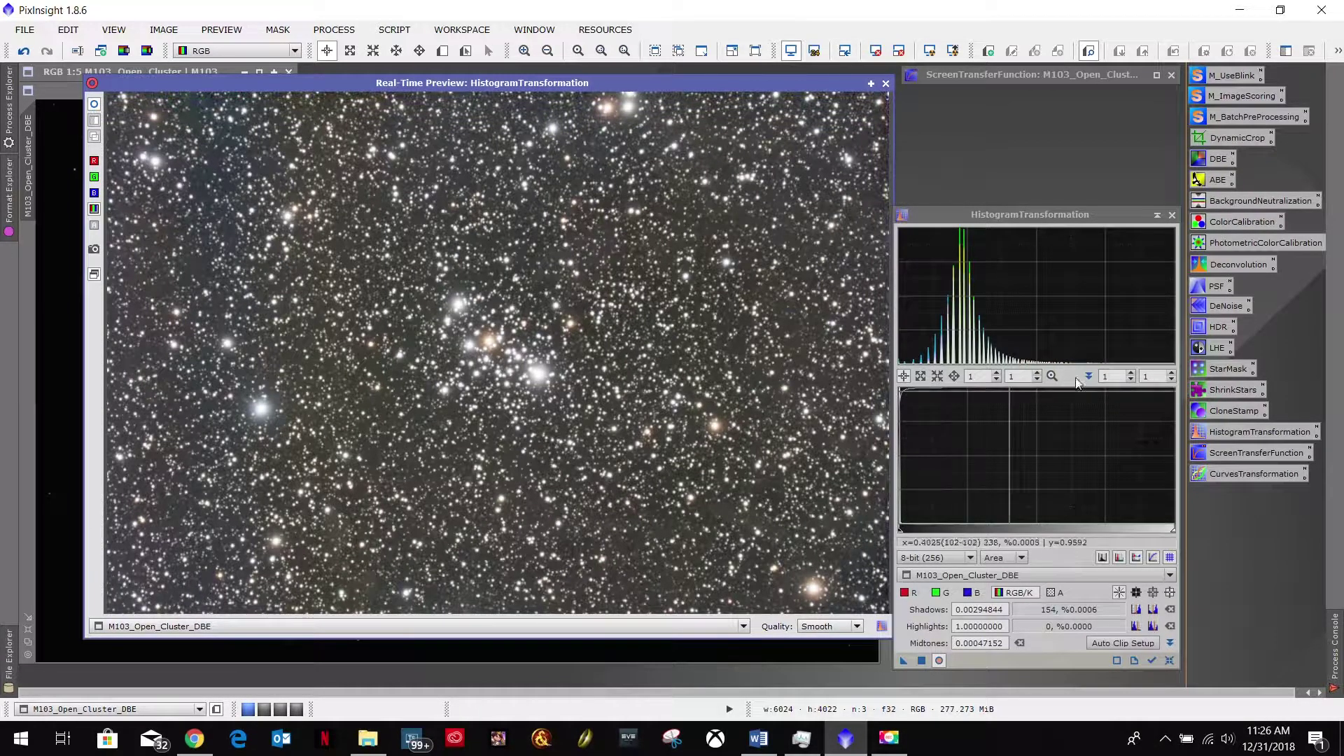
scroll(903, 518, "up", 8)
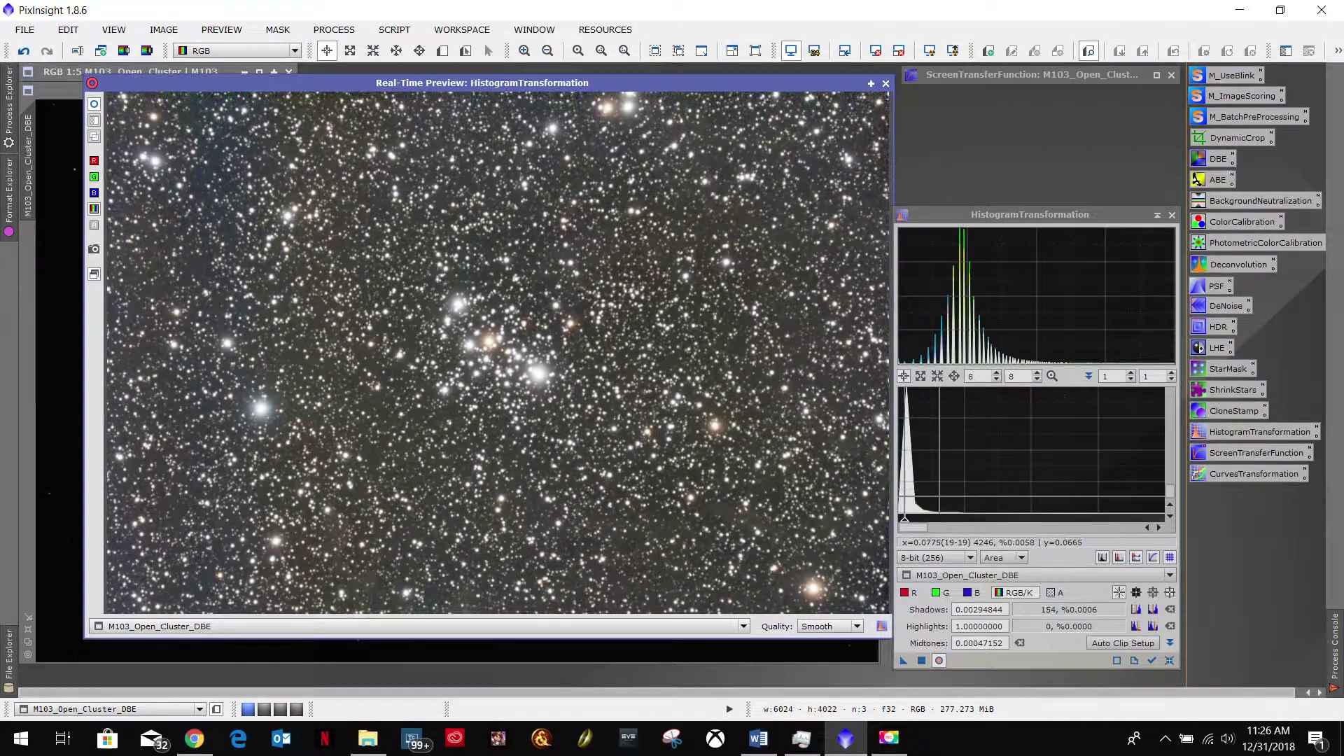
scroll(910, 518, "up", 8)
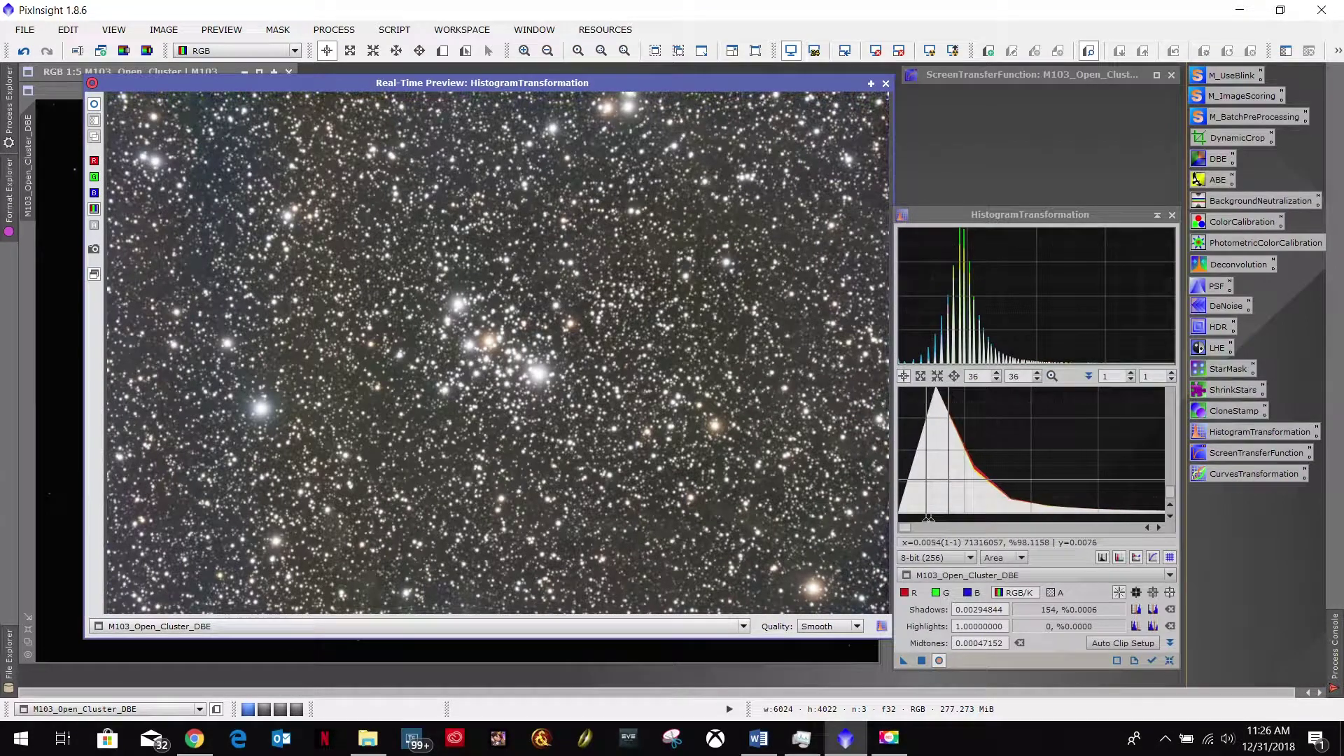
scroll(910, 518, "up", 3)
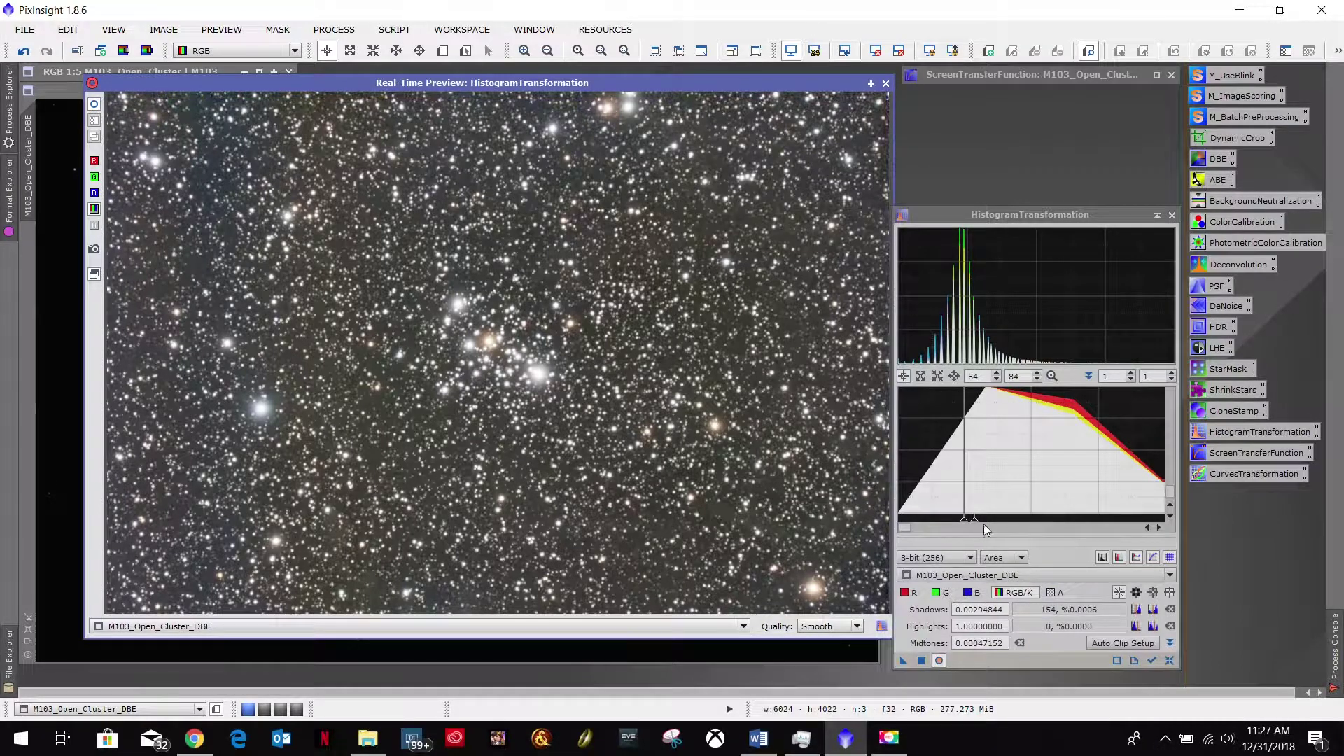
left_click(964, 523)
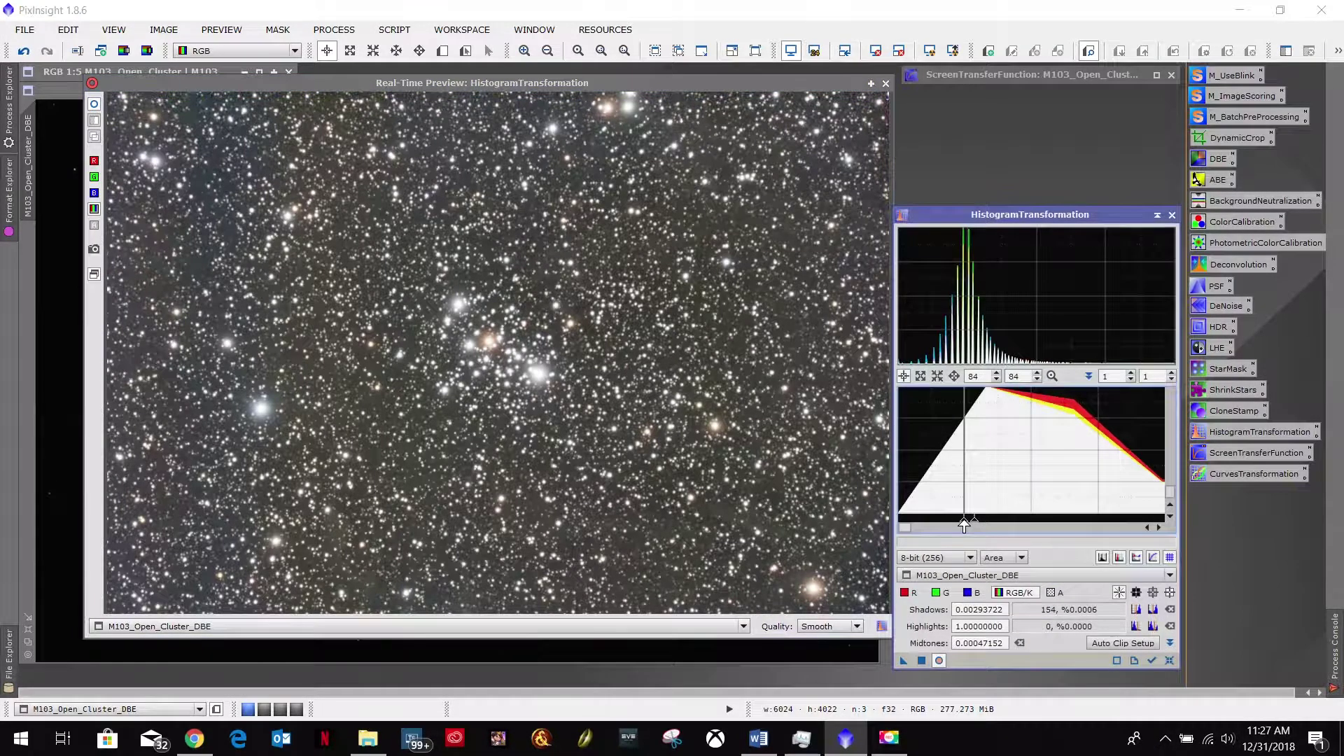
Try shadows values of 0.00678061, 0 and 0.00312471 against the real-time preview, ending at 0.00299972
left_click_drag(964, 524, 1049, 530)
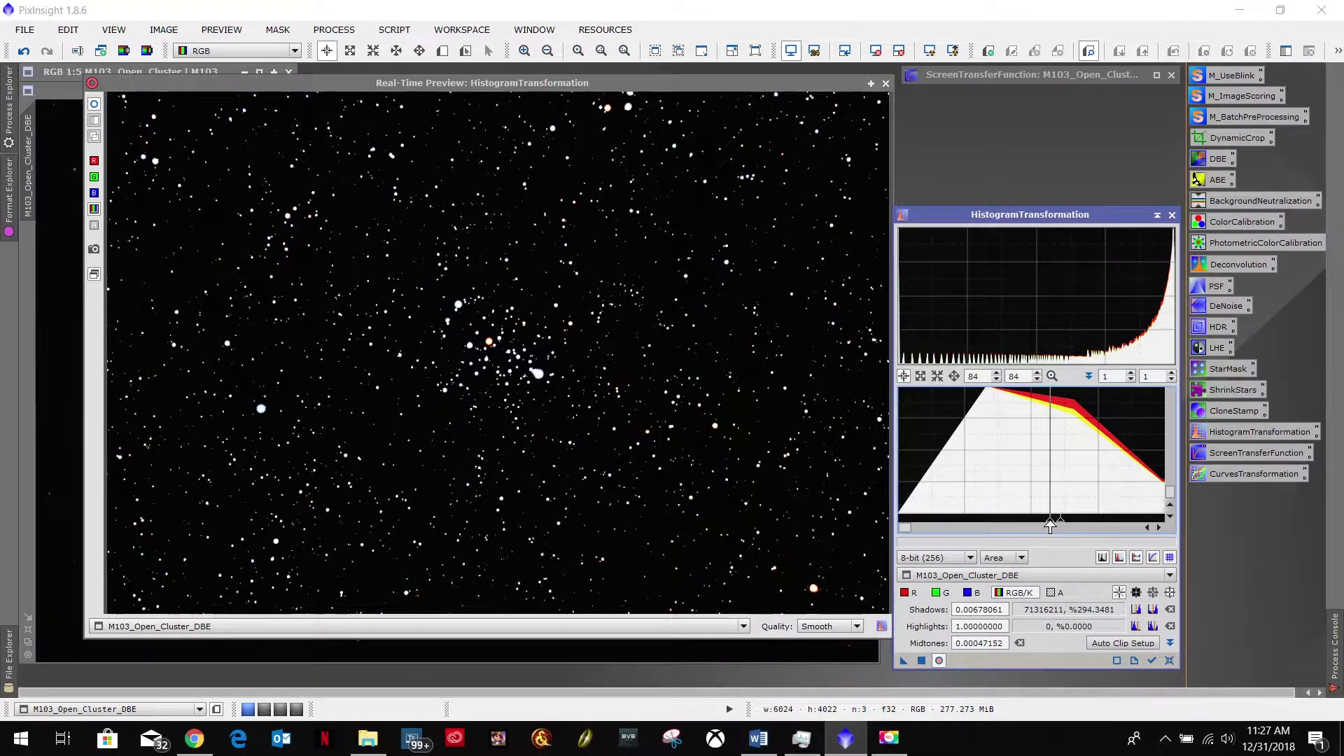
left_click_drag(1050, 525, 899, 525)
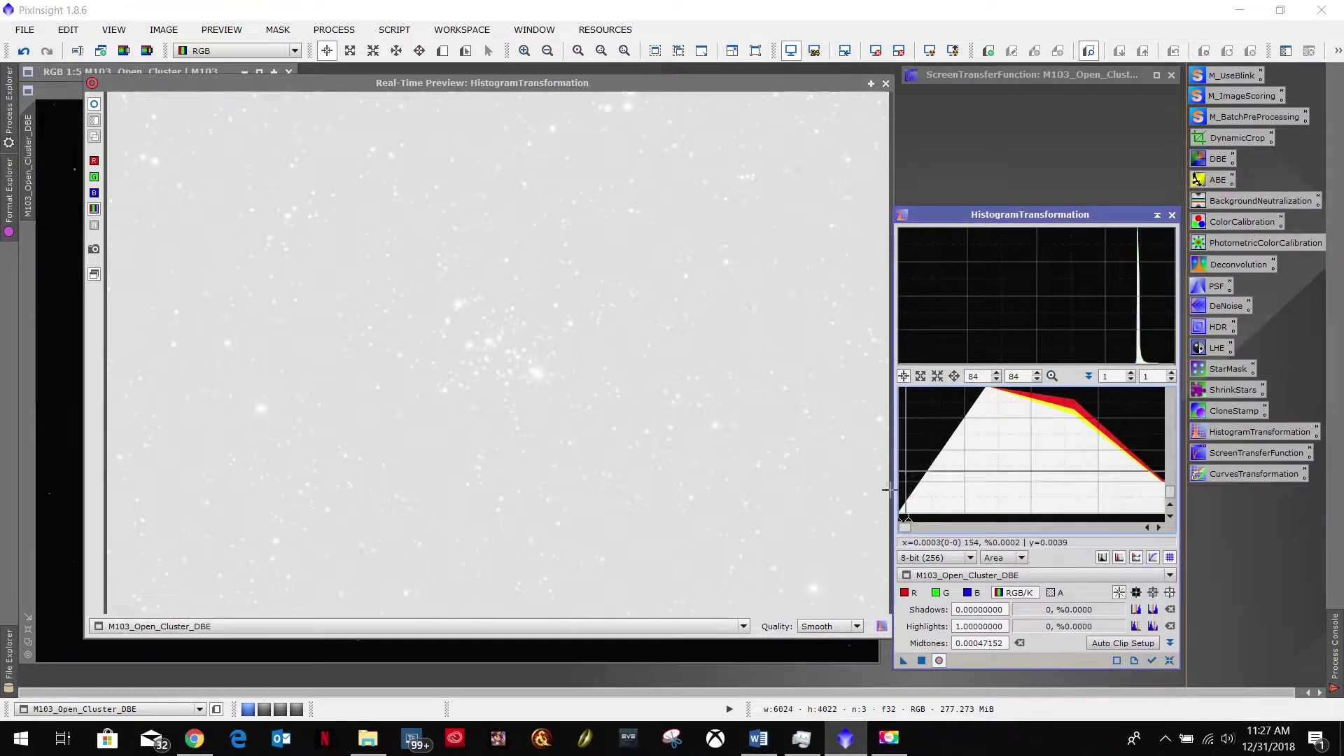
left_click_drag(901, 524, 967, 525)
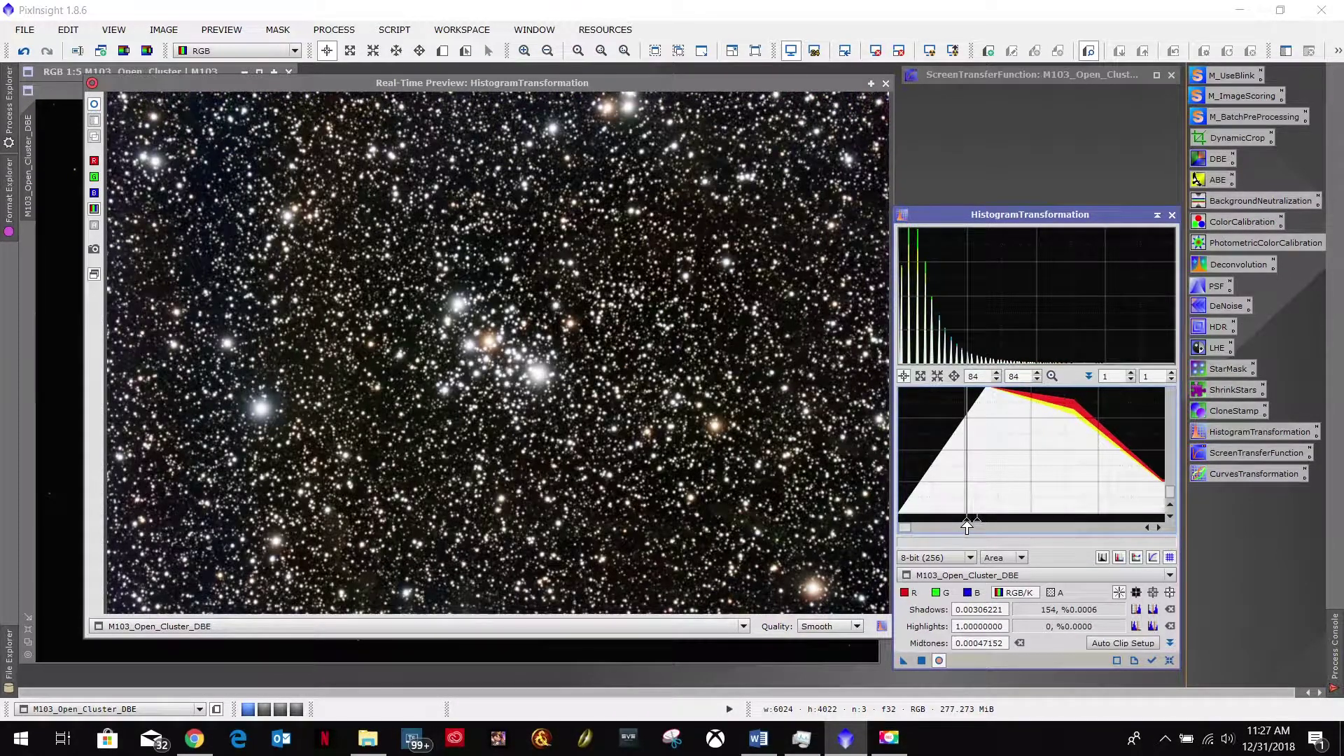
left_click_drag(967, 525, 965, 525)
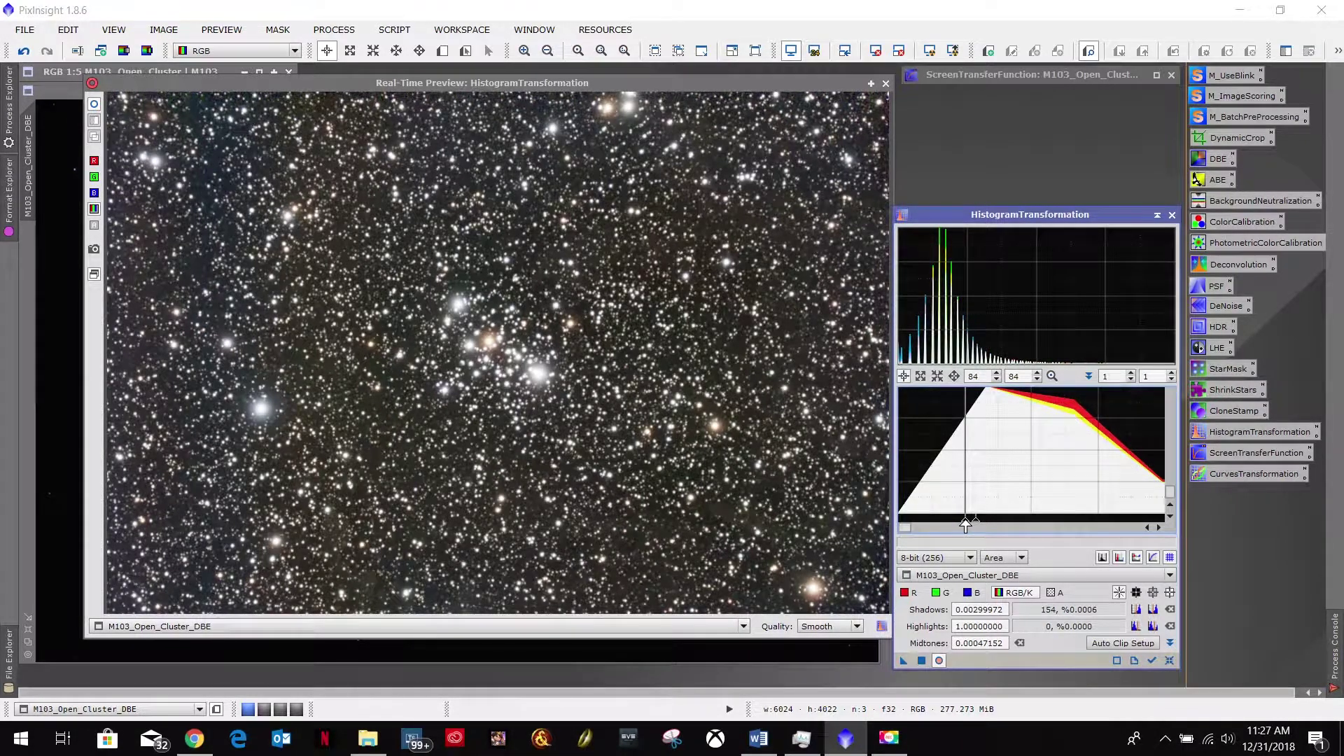
left_click_drag(966, 525, 968, 525)
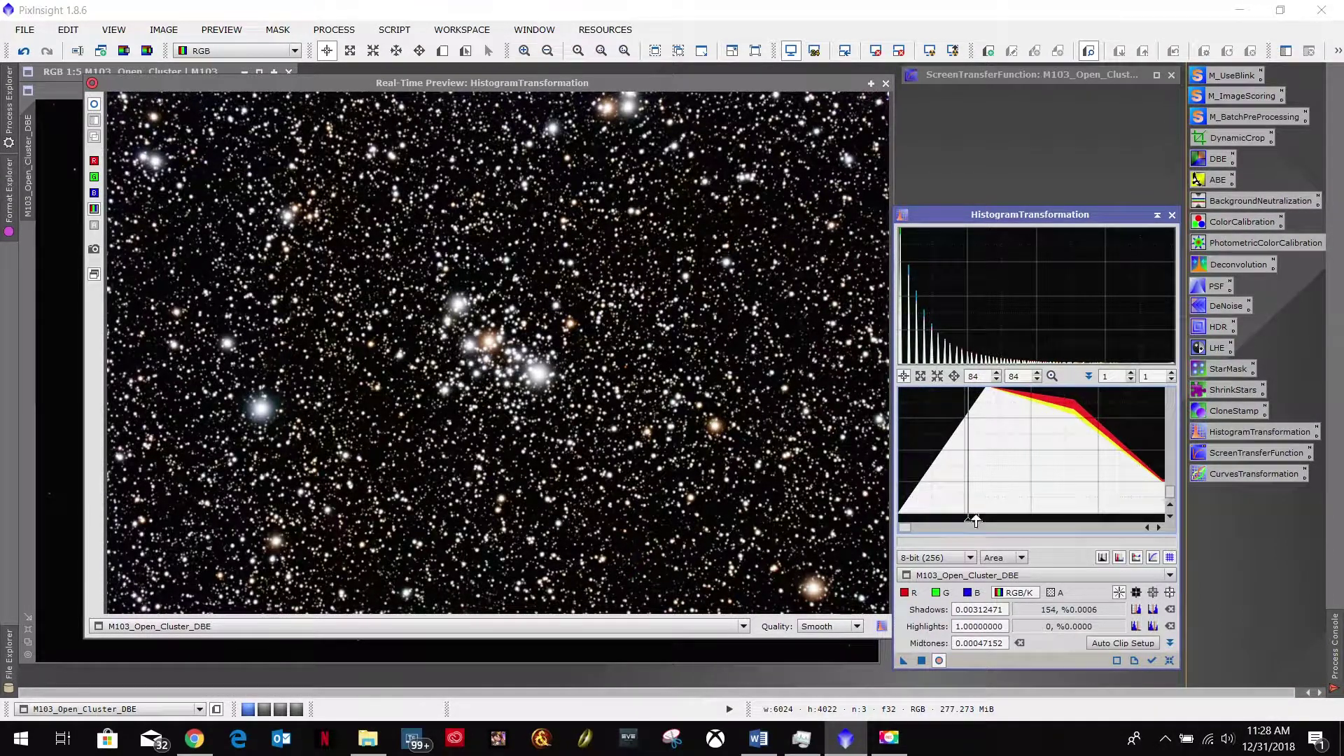
left_click_drag(968, 524, 965, 525)
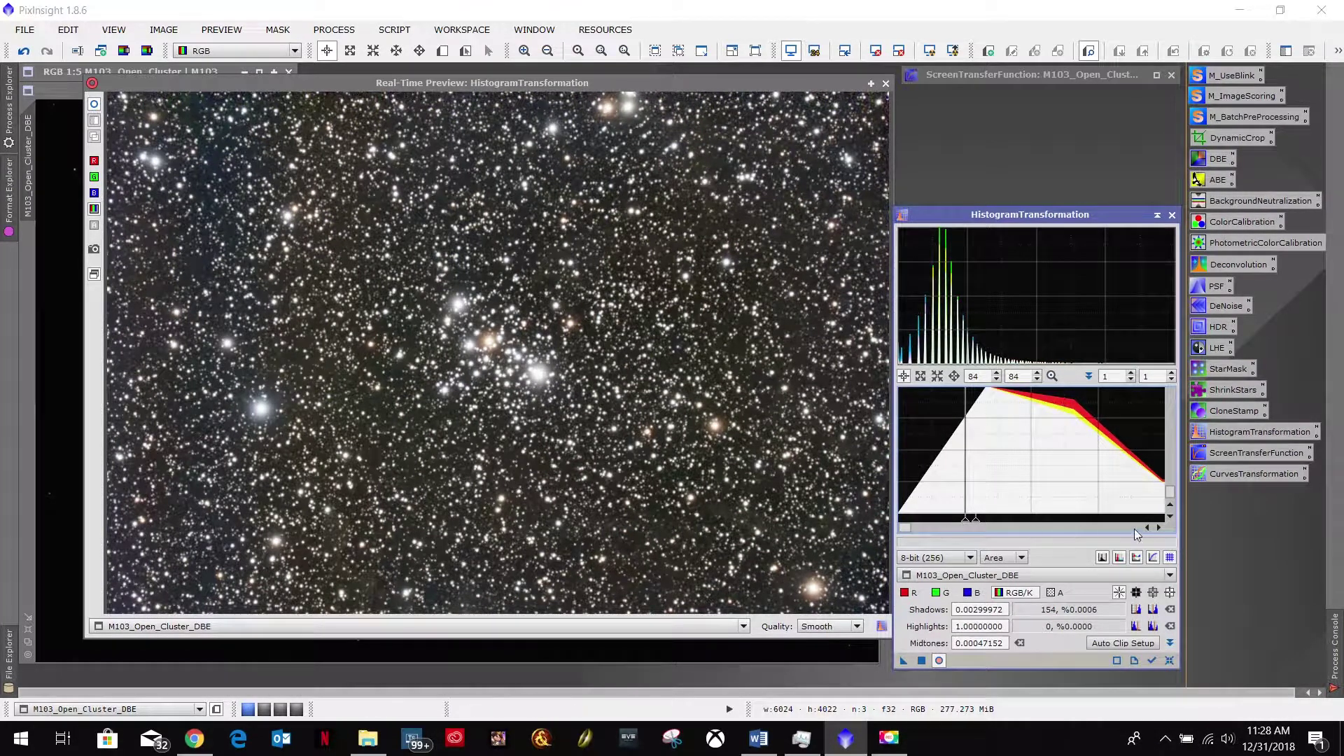
Try darkening the previewed image by raising the midtones balance to 0.00090889, easing it back to 0.00087755
mouse_move(976, 524)
left_mouse_down()
mouse_move(1020, 522)
mouse_move(985, 526)
left_mouse_up()
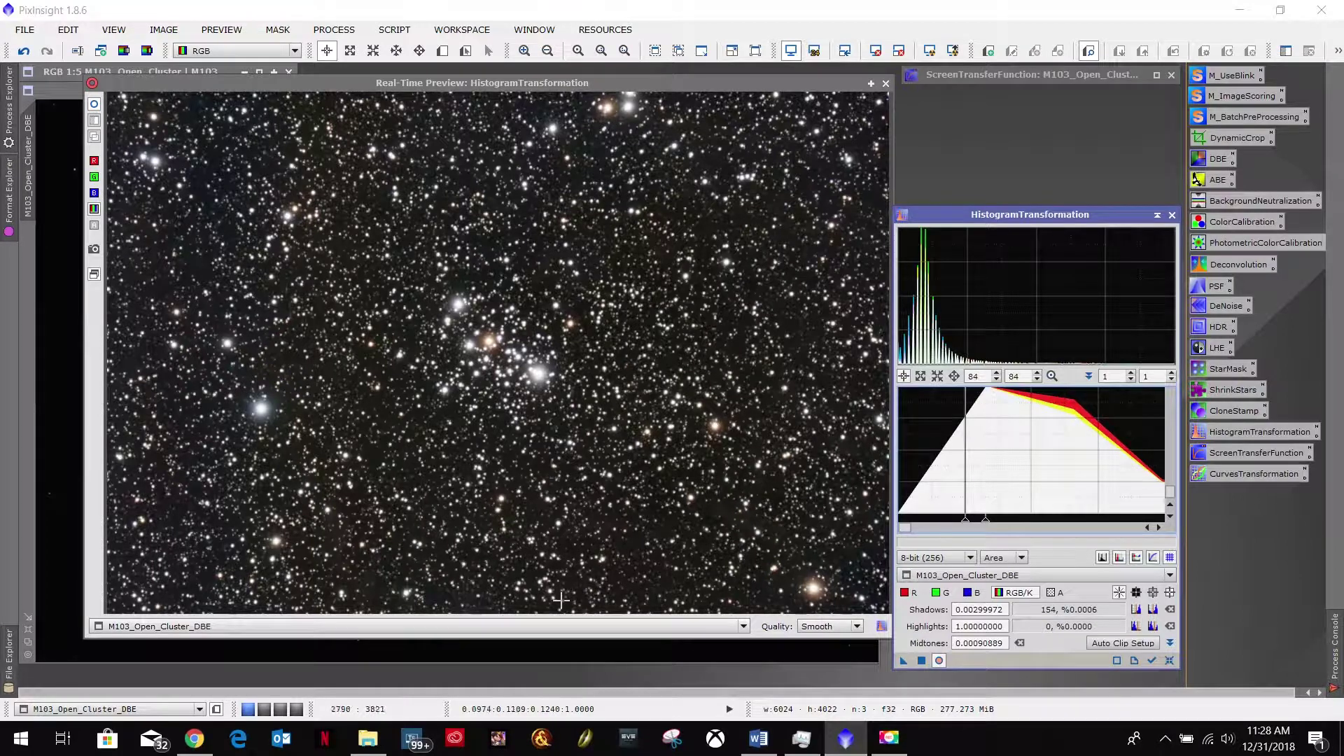
mouse_move(989, 525)
left_mouse_down()
mouse_move(1105, 535)
mouse_move(979, 547)
mouse_move(977, 526)
mouse_move(1011, 532)
mouse_move(983, 532)
left_mouse_up()
right_click(983, 529)
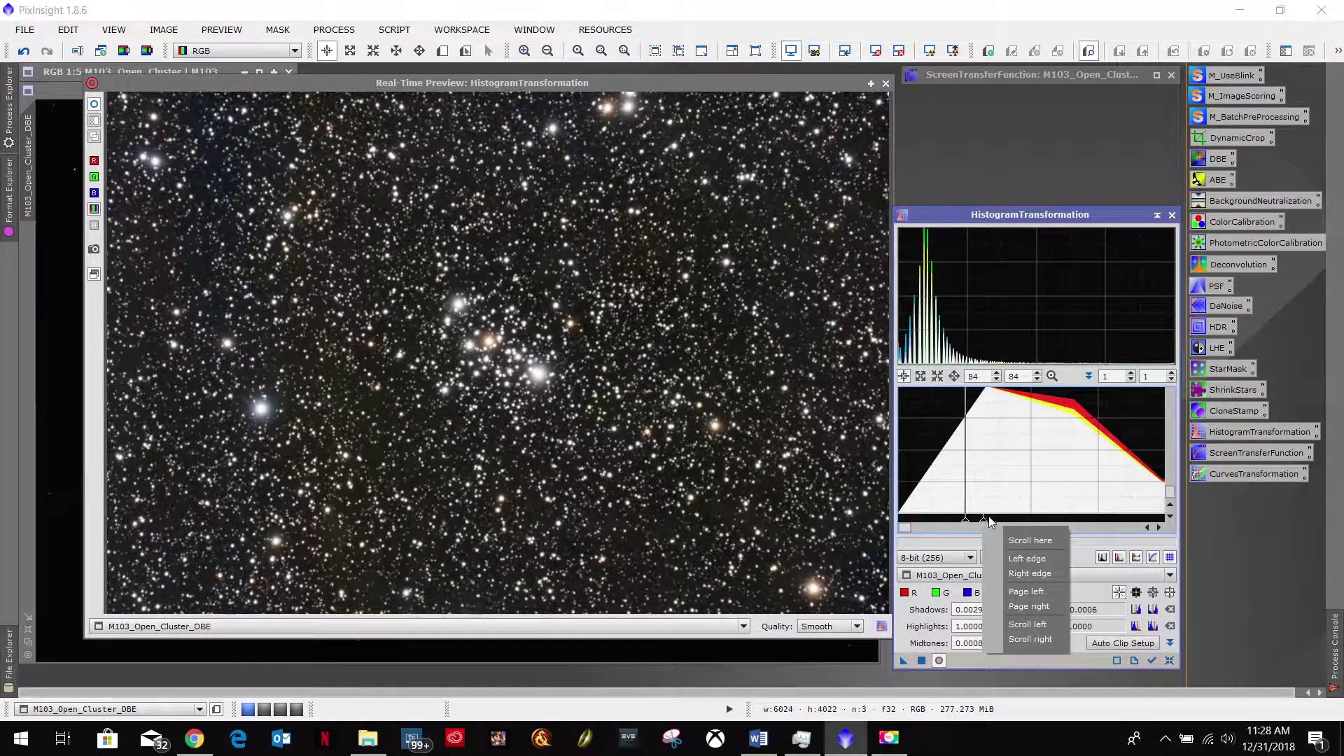
left_click(984, 518)
left_click_drag(984, 518, 985, 518)
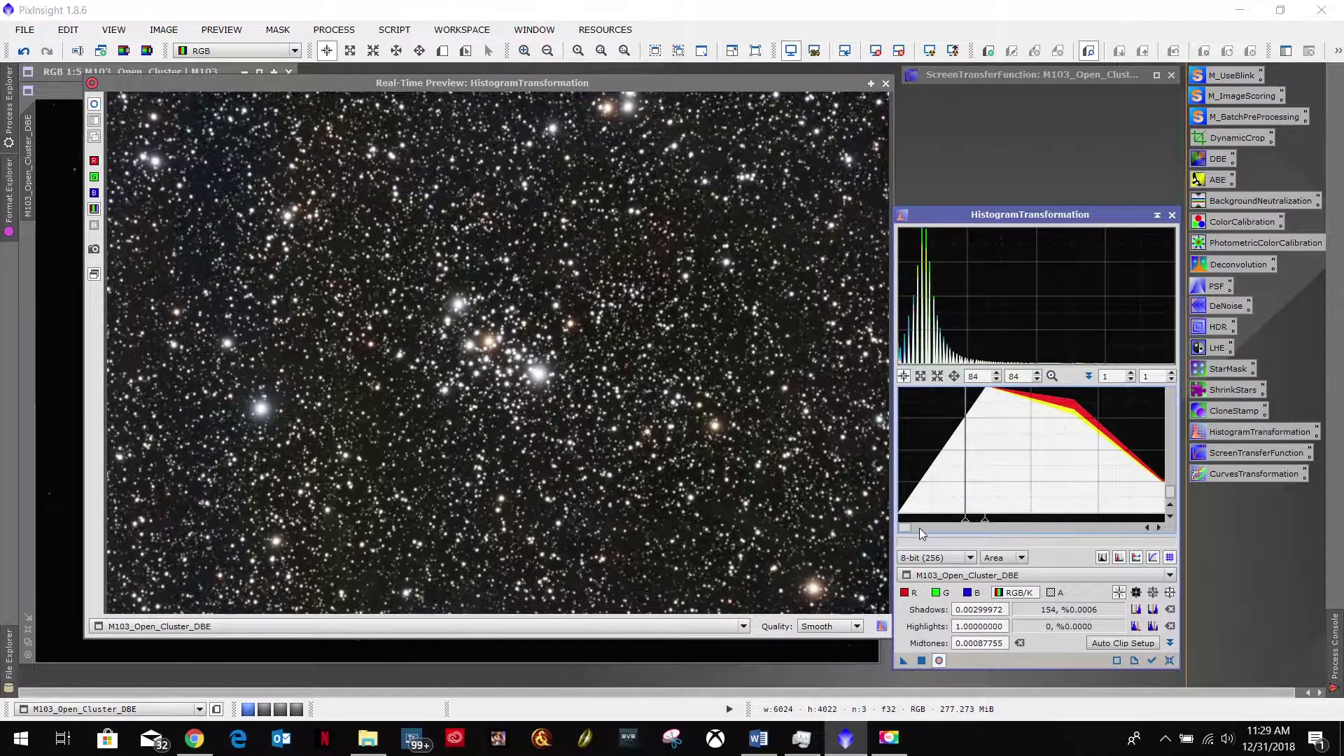
Try lowering the highlights point to 0.94803612 and return it to 1.00000000
left_click_drag(908, 528, 1156, 530)
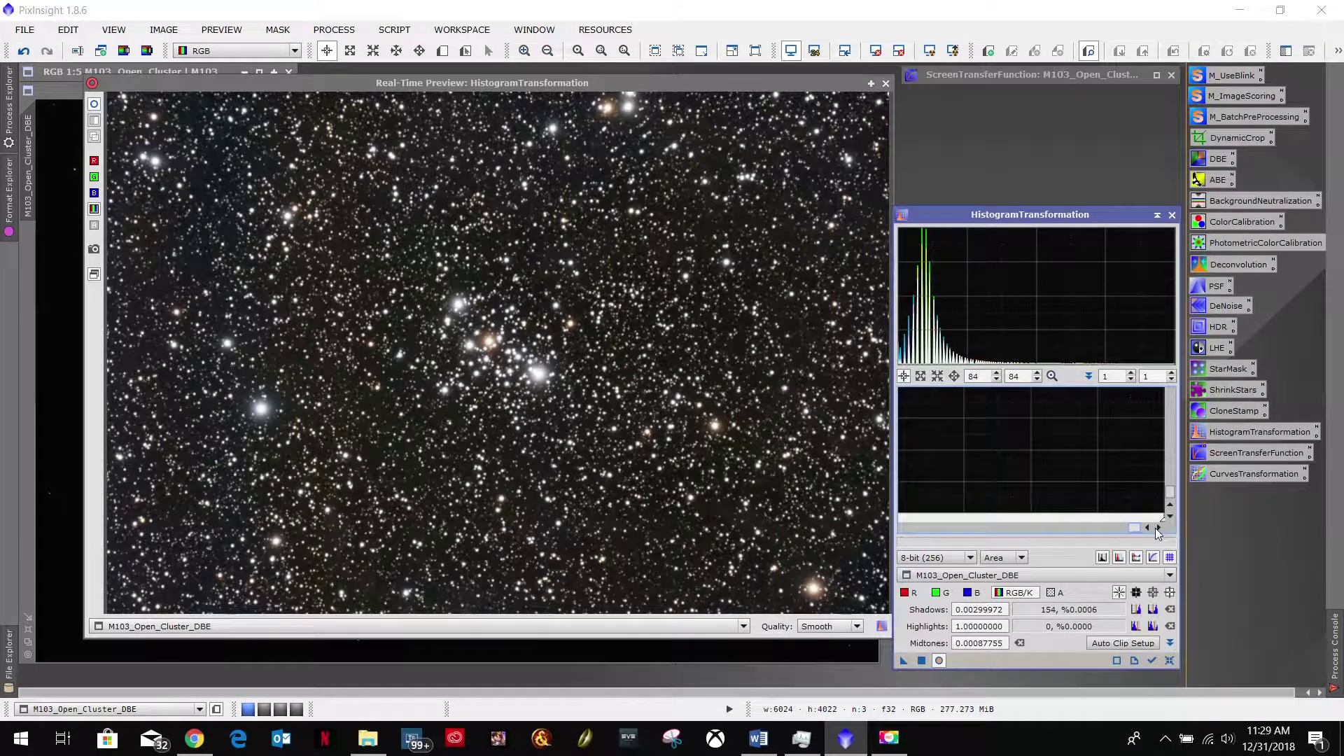
left_click_drag(1162, 525, 1, 455)
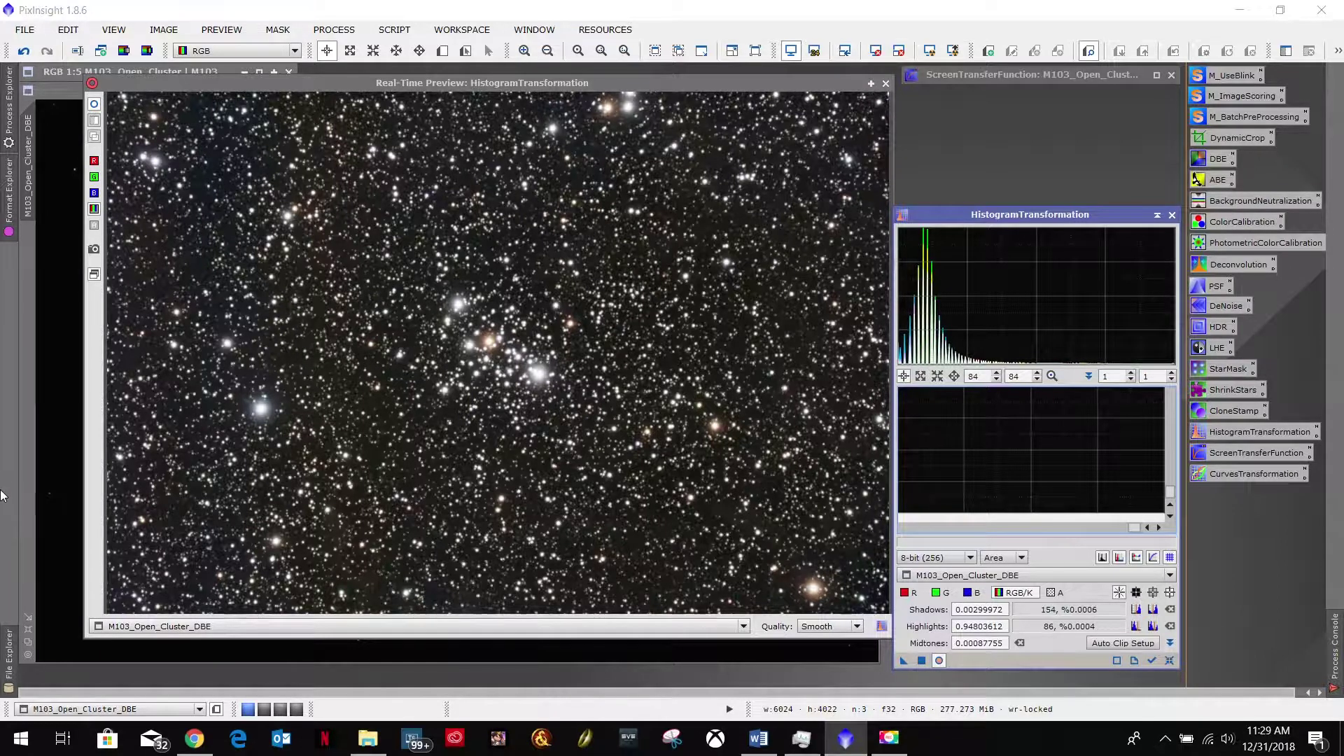
left_click_drag(141, 502, 1162, 520)
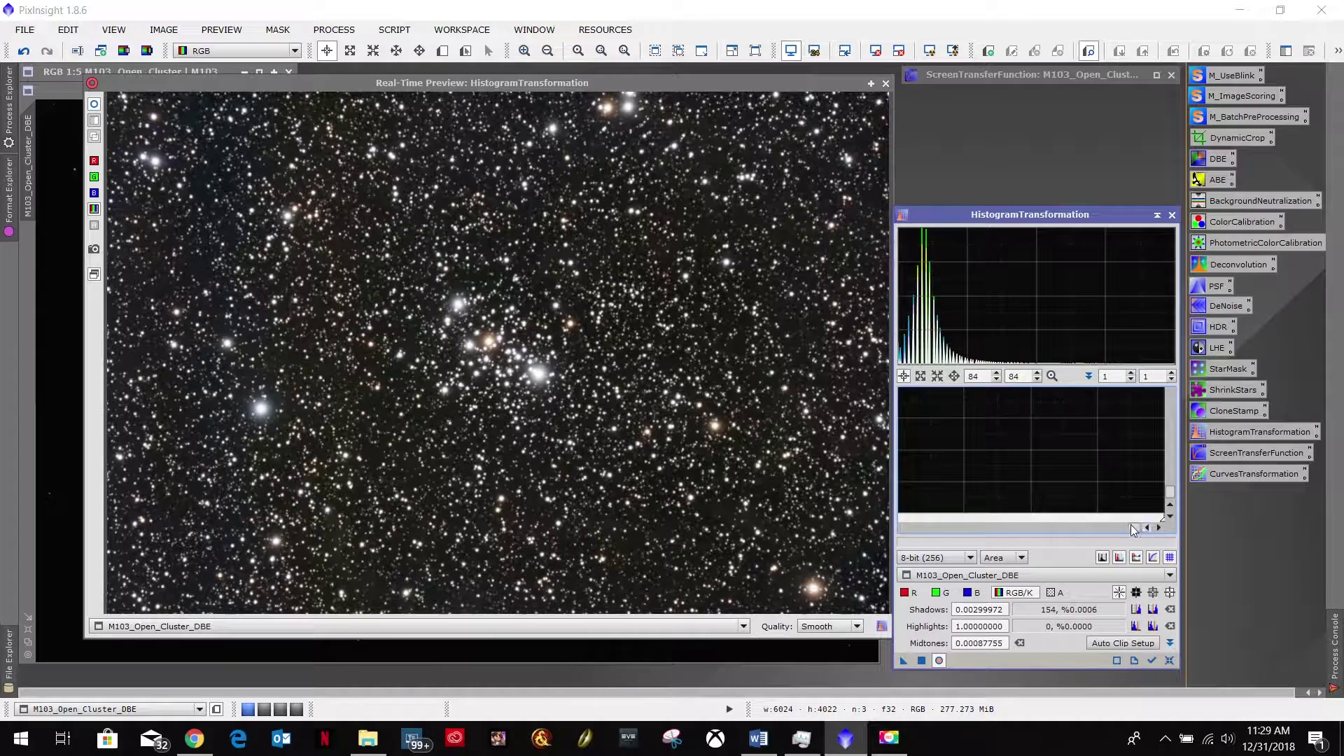
Fine-tune the histogram stretch to shadows 0.00290598 and midtones 0.00159835
left_click_drag(1133, 530, 902, 525)
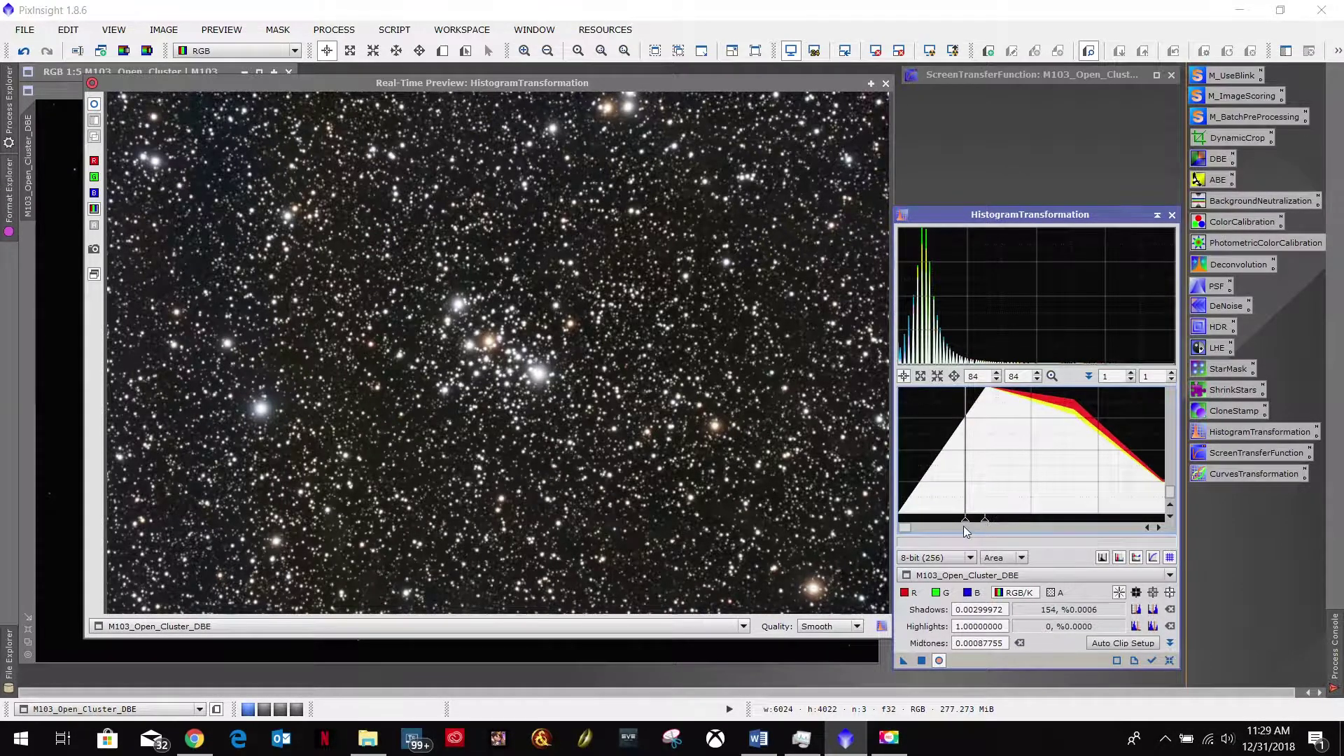
left_click_drag(964, 525, 965, 524)
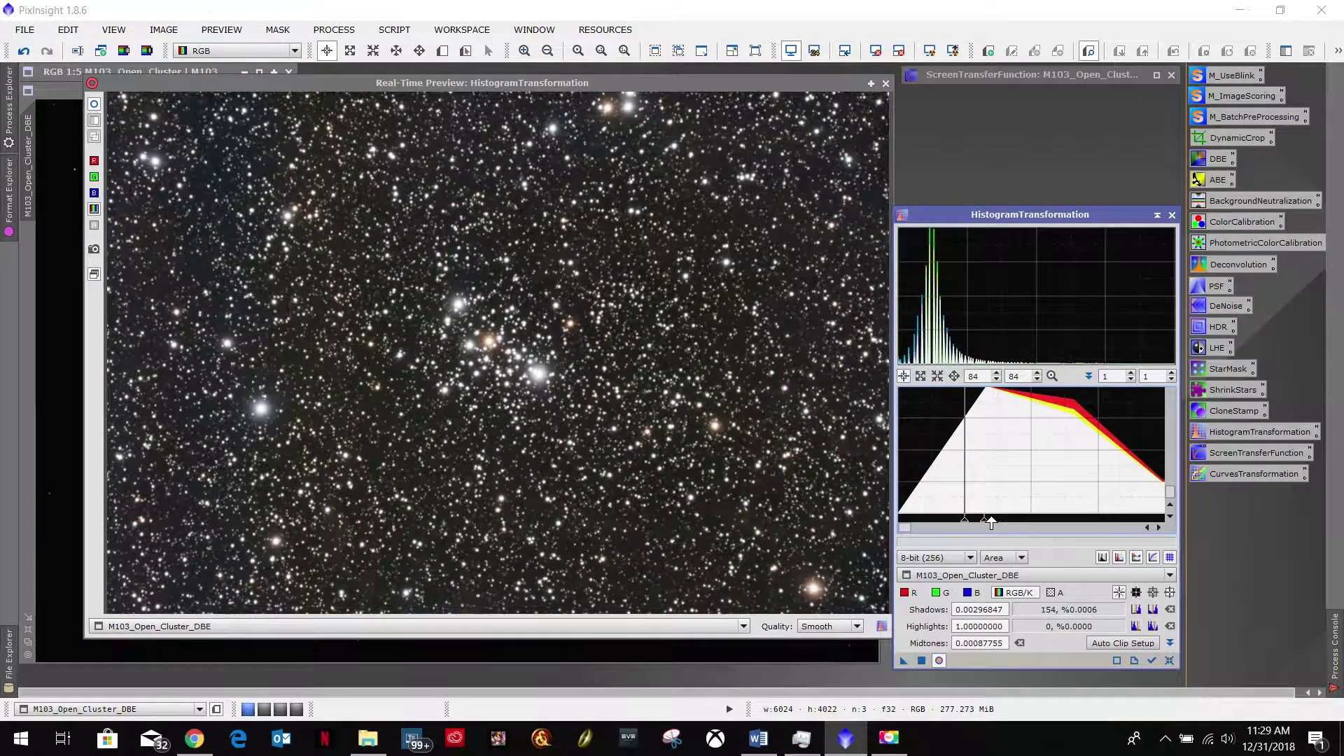
mouse_move(984, 524)
left_mouse_down()
mouse_move(1000, 524)
mouse_move(963, 525)
left_mouse_up()
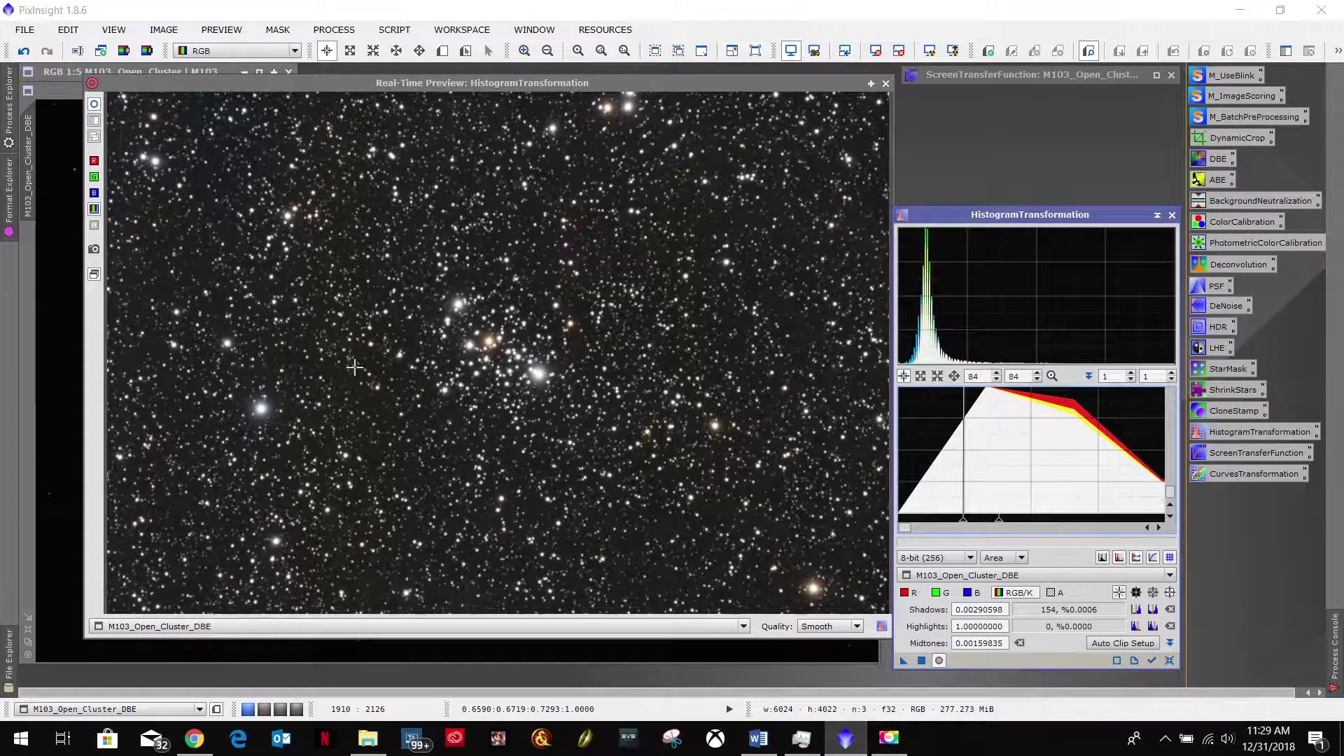
Check the final Linear Transformation instruction in the Word workflow notes and return to PixInsight's real-time preview
left_click(748, 747)
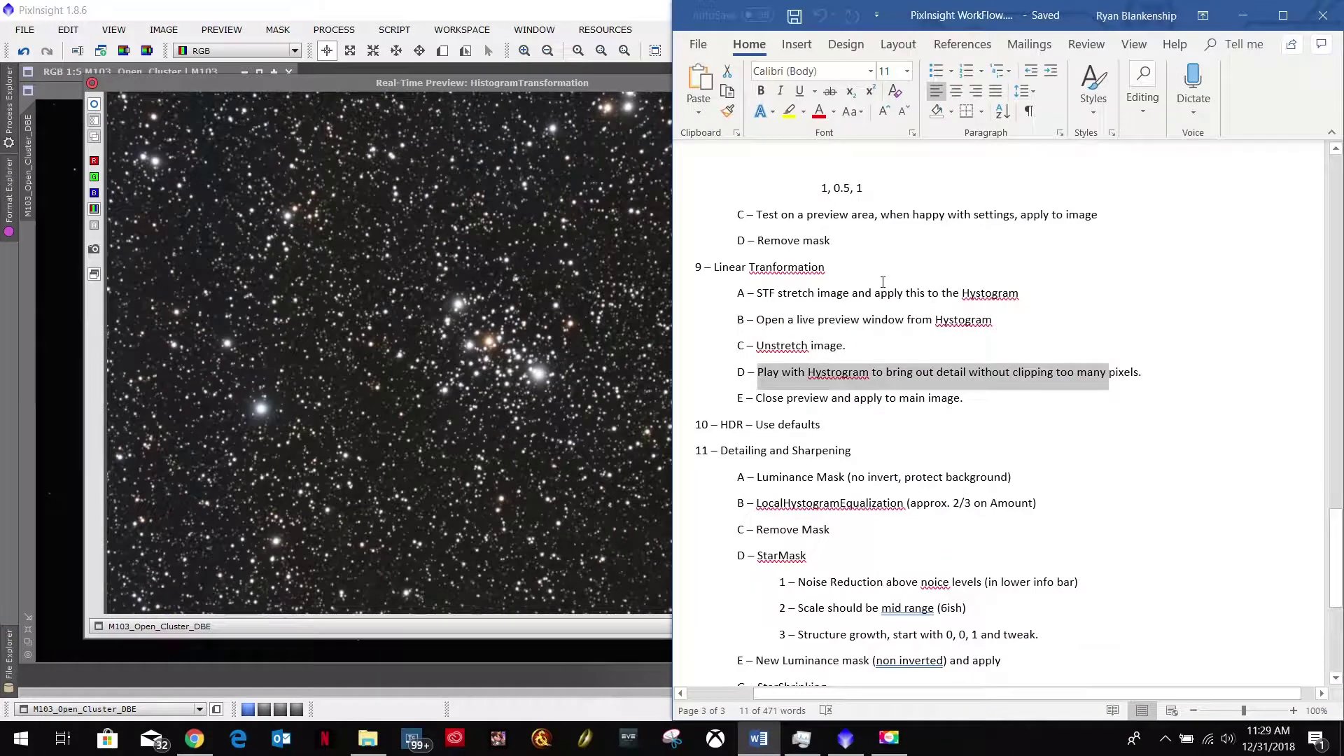
left_click_drag(966, 398, 746, 399)
left_click(577, 84)
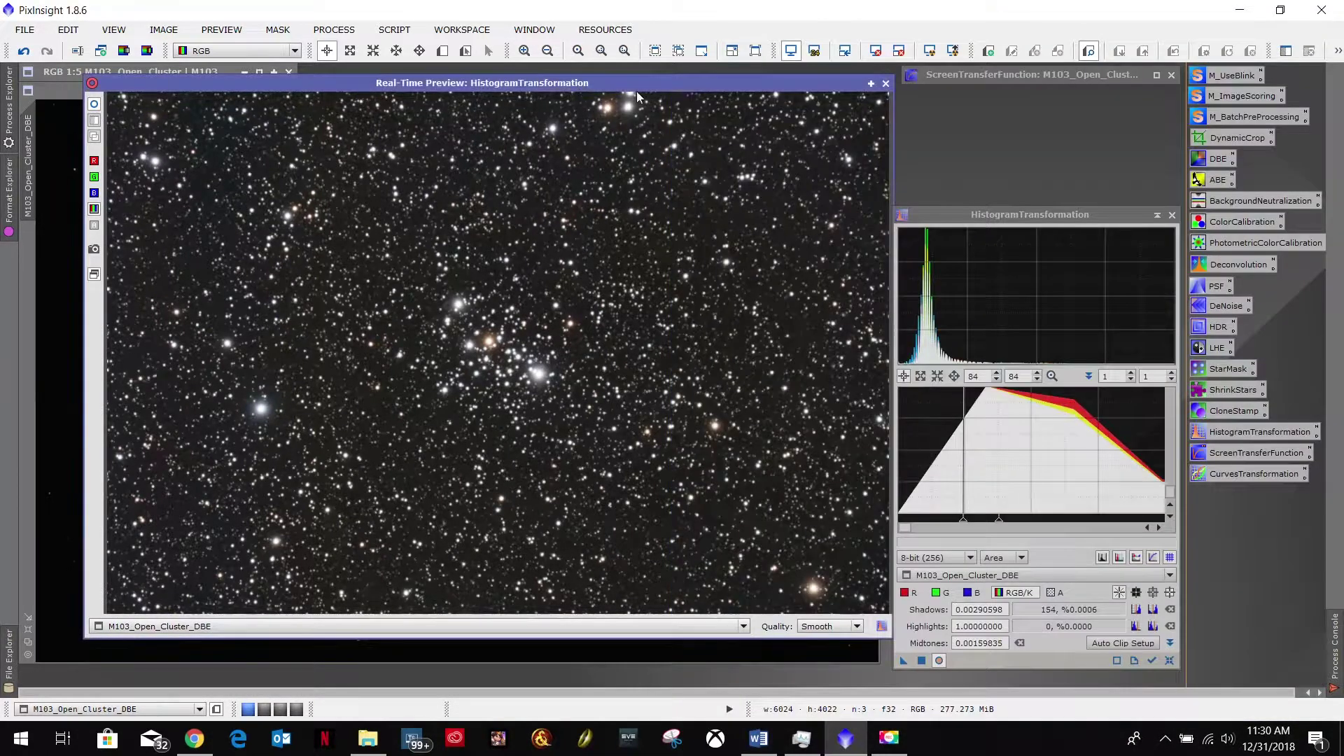
Close the real-time preview, apply HistogramTransformation to the M103_Open_Cluster_DBE image and close both process windows
left_click(885, 84)
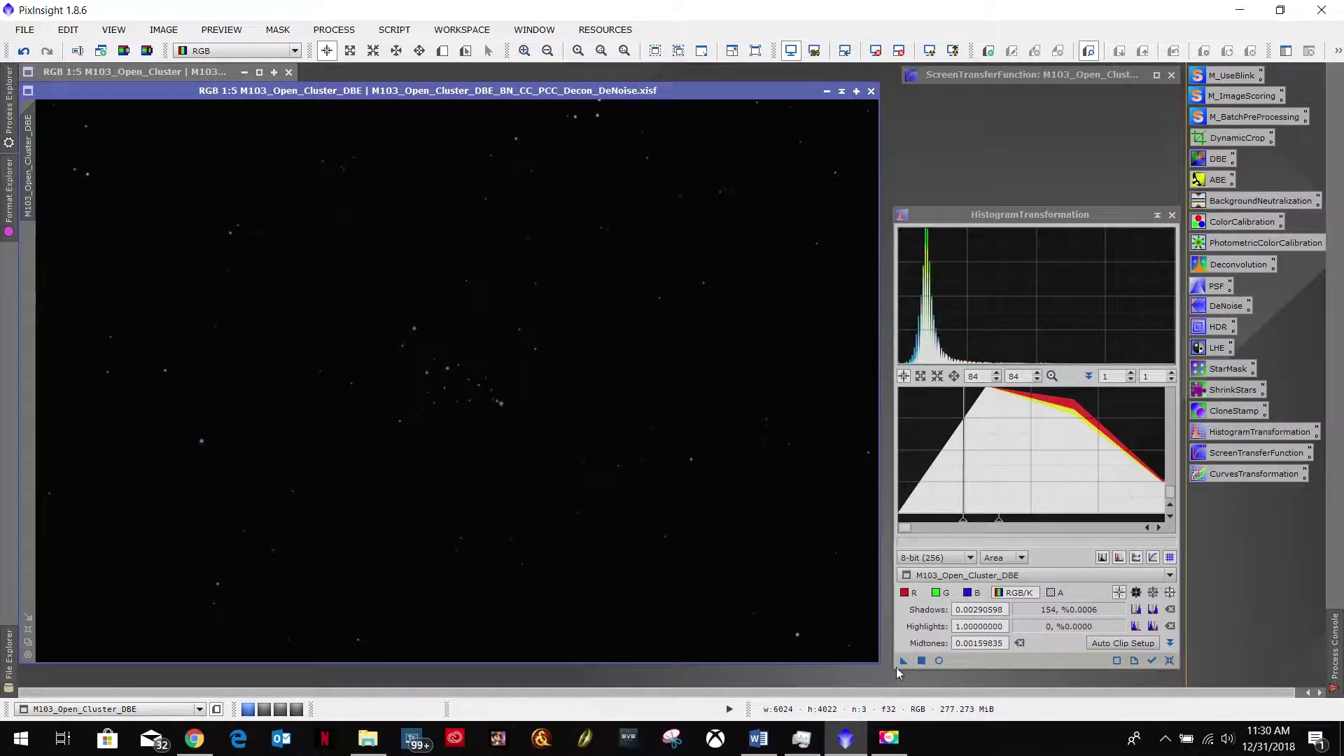
left_click_drag(903, 662, 325, 371)
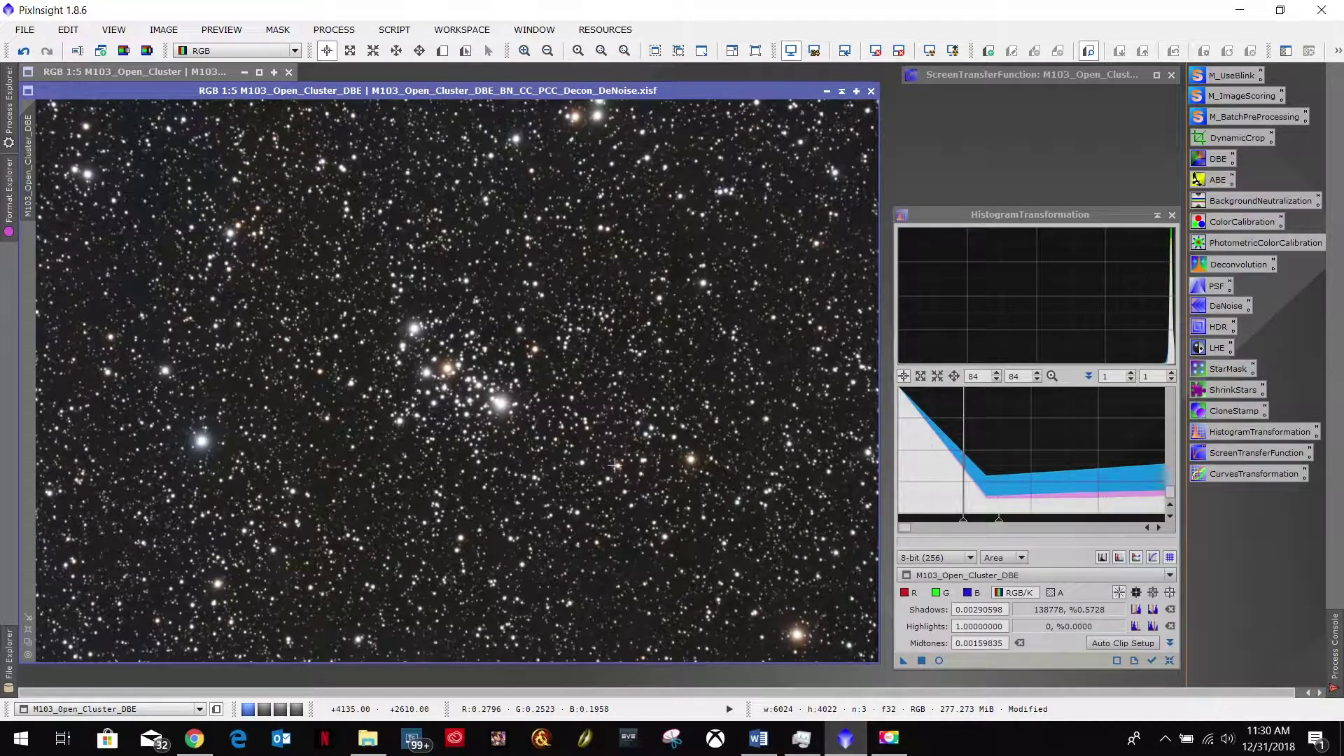
left_click(1172, 215)
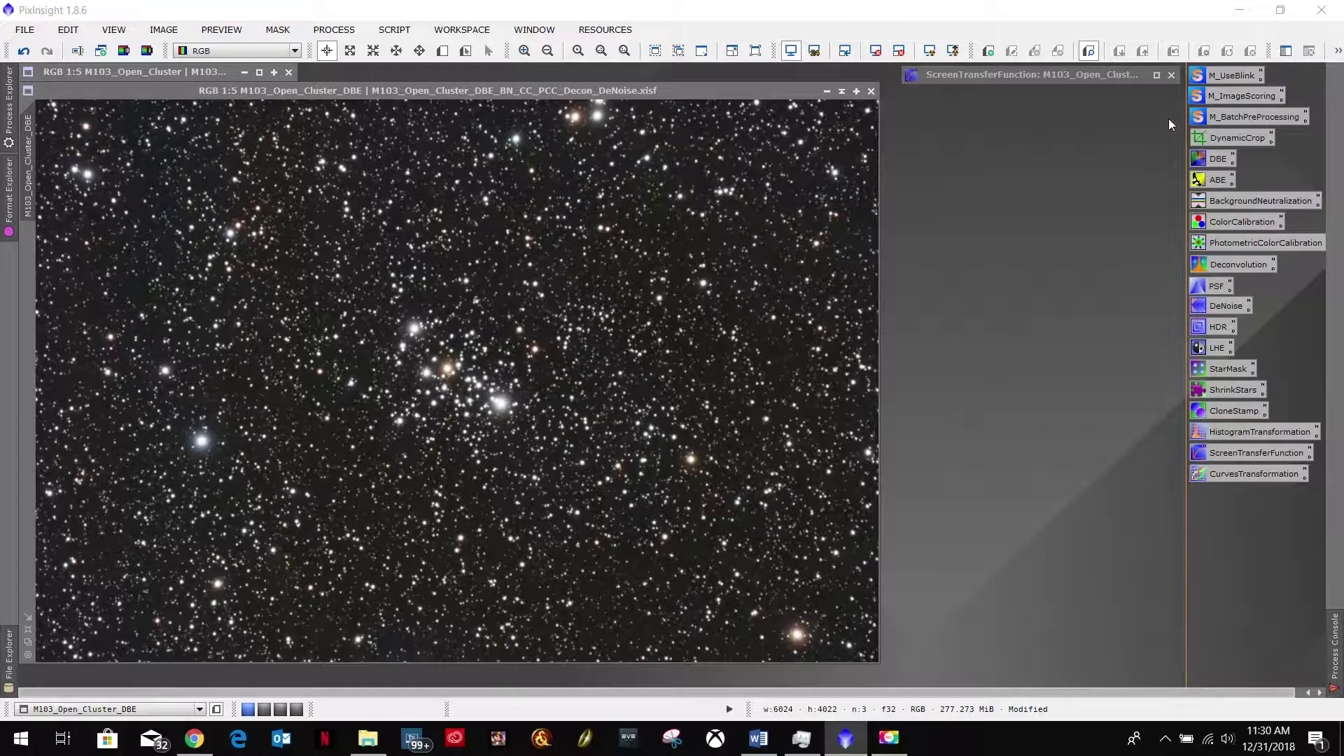
left_click(1169, 74)
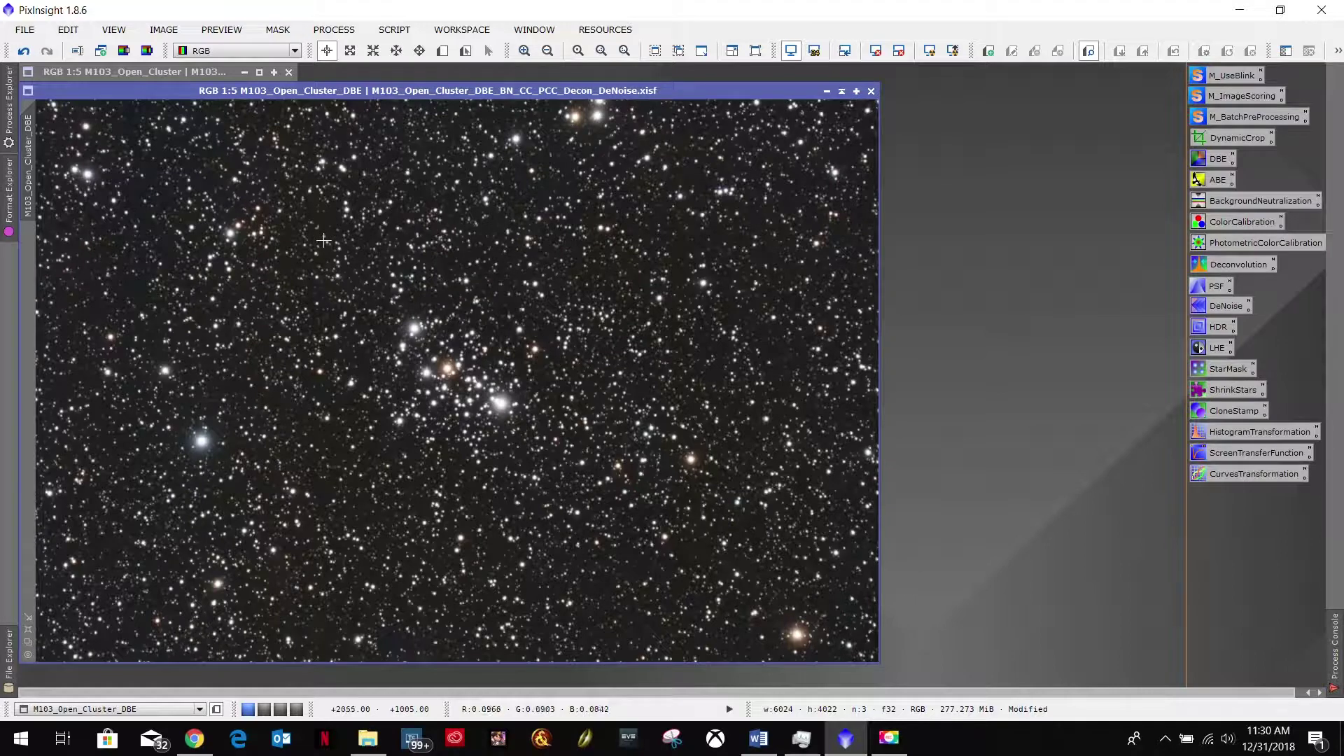
Save the stretched image as M103_Open_Cluster_DBE_BN_CC_PCC_Decon_DeNoise_LT.xisf in Working Images with the default XISF options
left_click(25, 29)
left_click(95, 161)
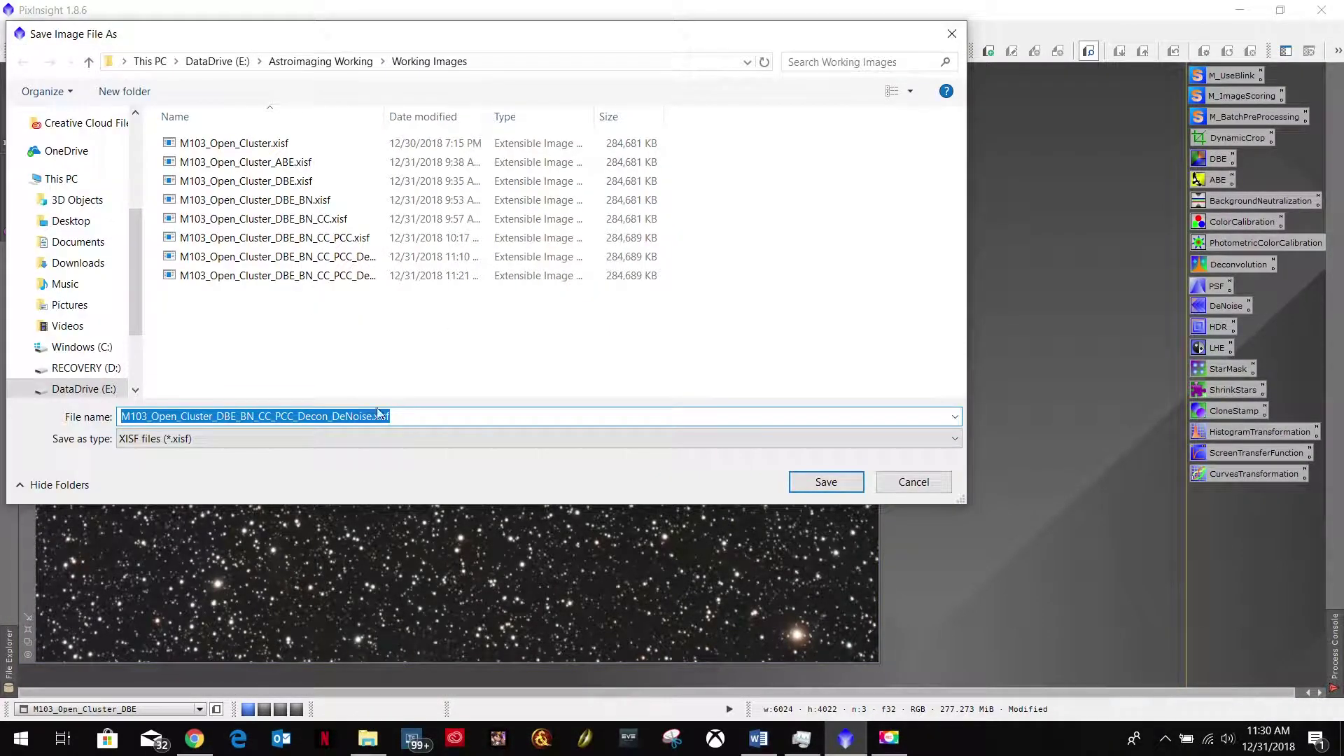
left_click(372, 416)
type("_LT")
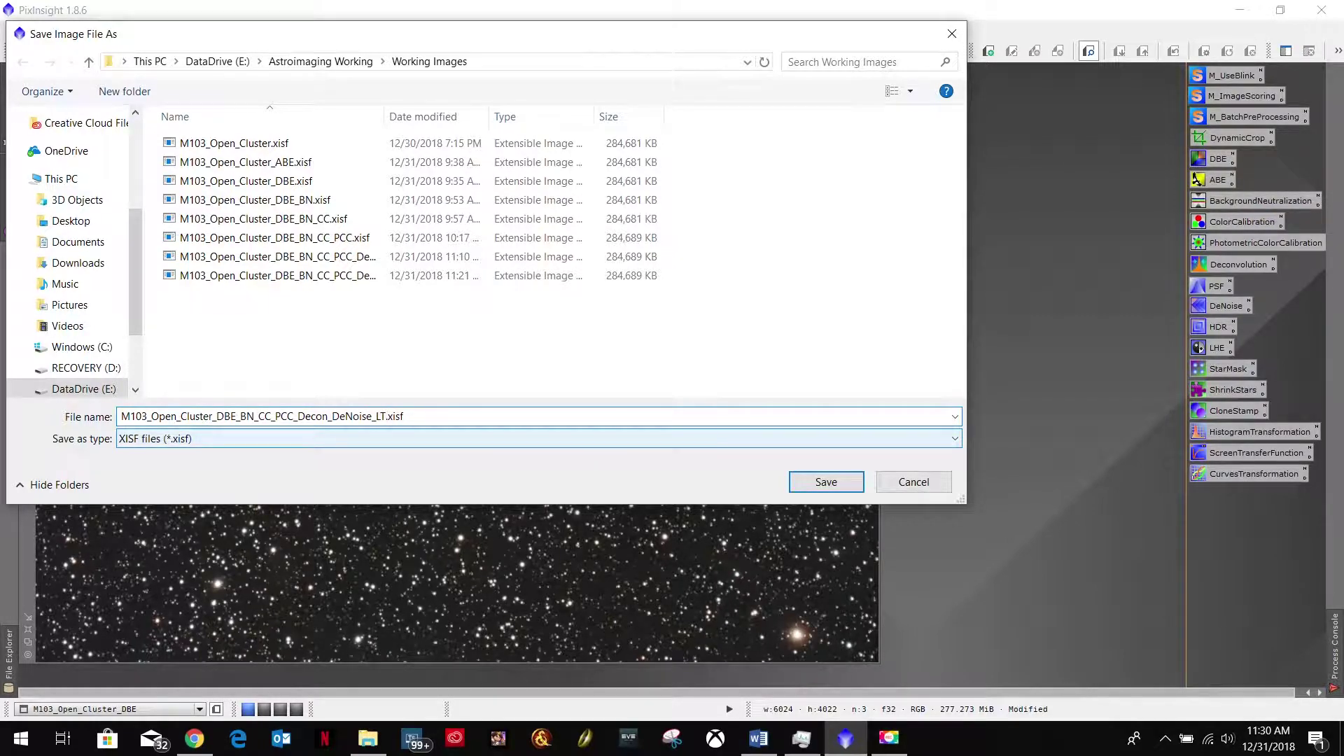
left_click(797, 485)
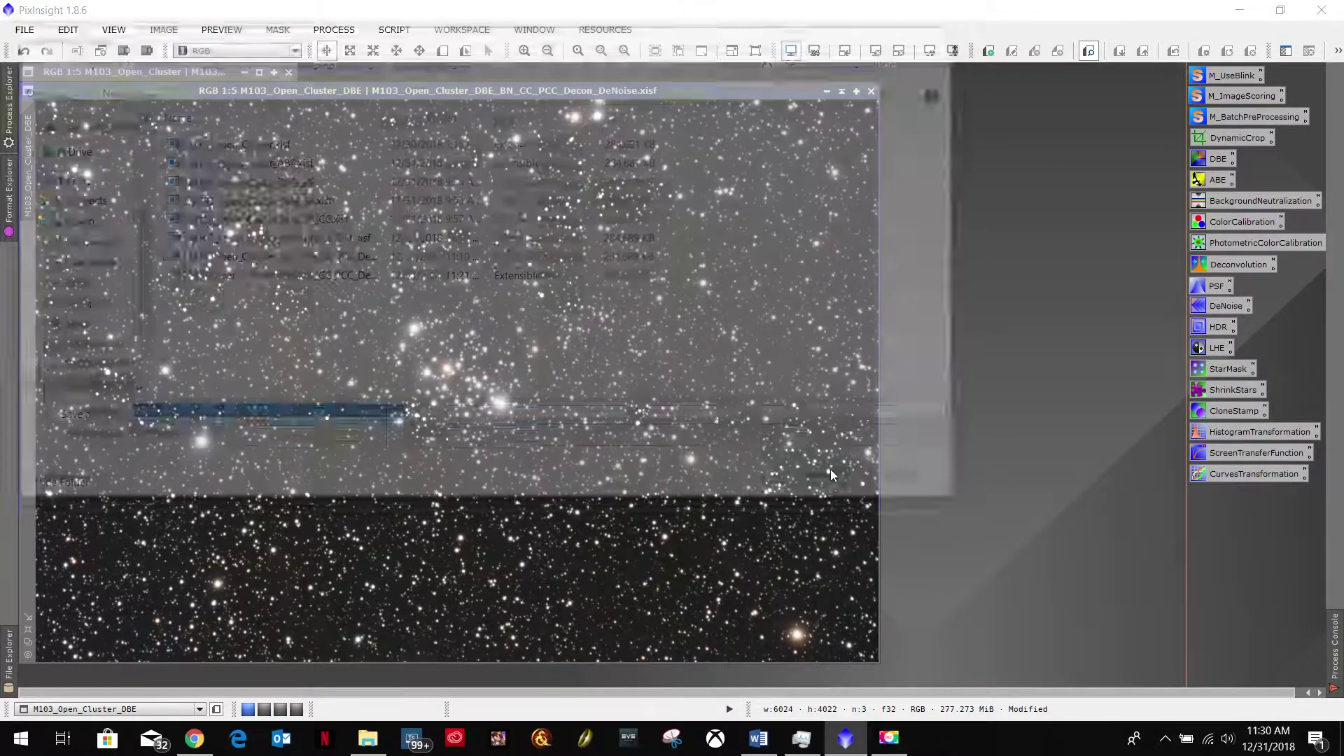
left_click(700, 530)
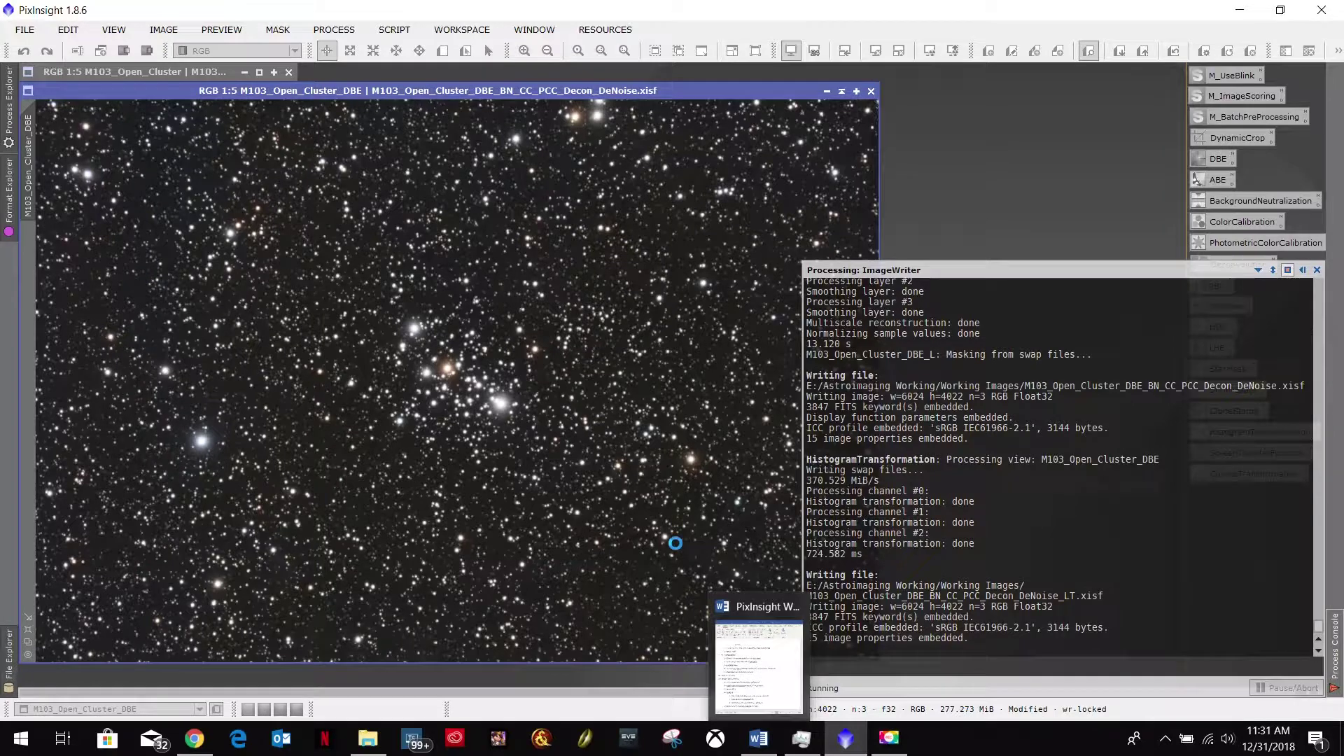
Check the HDR entry in the Word workflow notes
left_click(758, 738)
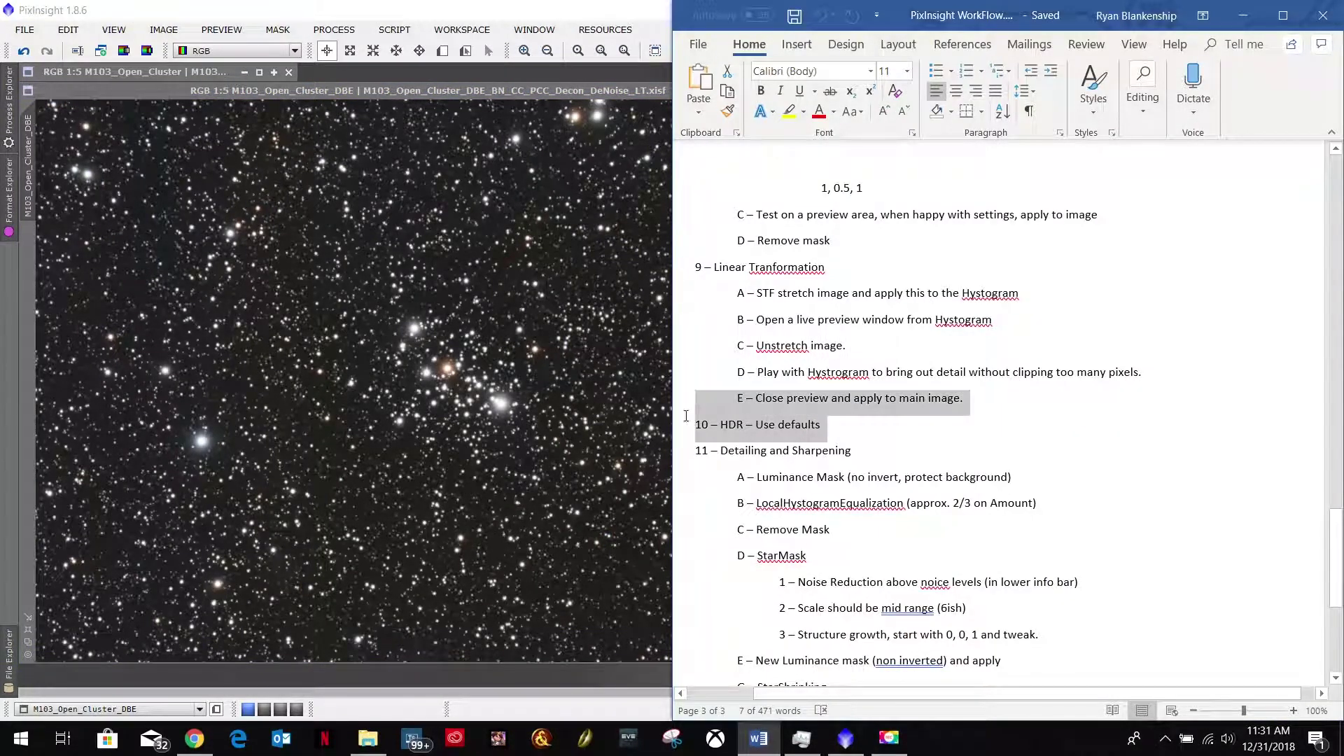
left_click(835, 425)
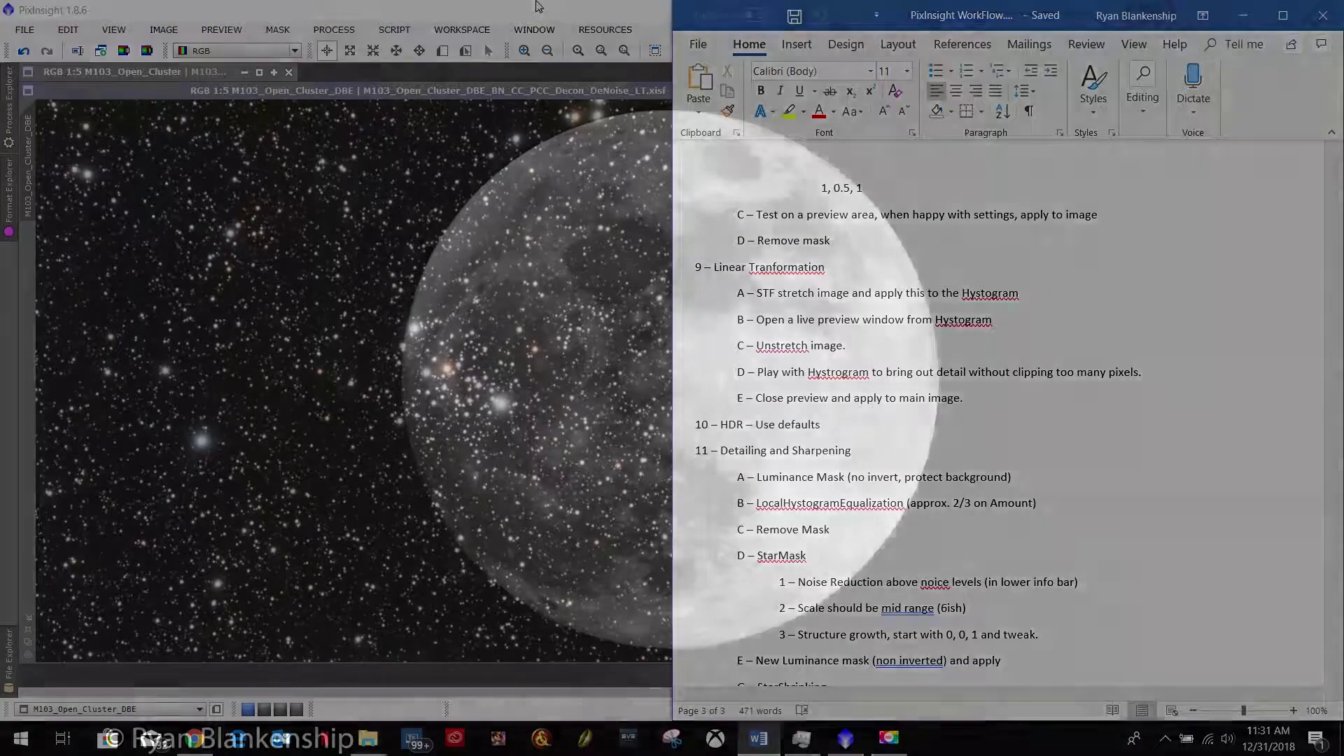